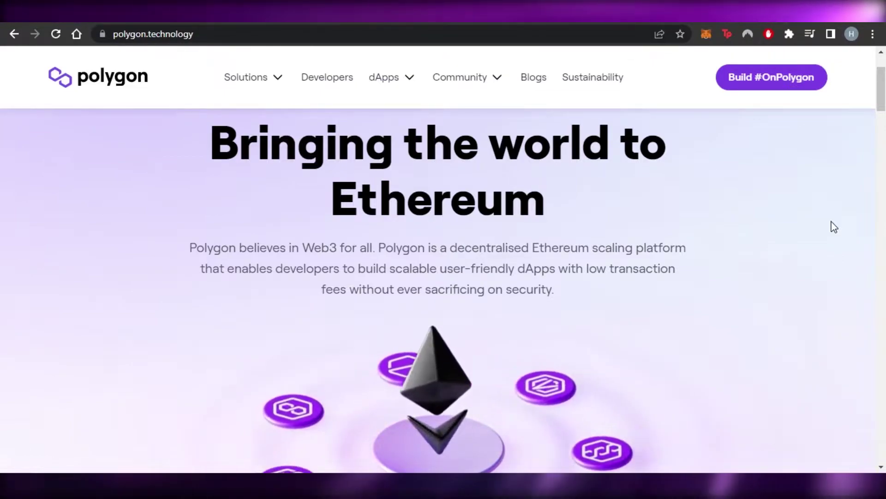
- Scroll up and down the Polygon website to review its content
{"action": "scroll", "coordinate": [443, 291], "scroll_direction": "down", "scroll_amount": 5}
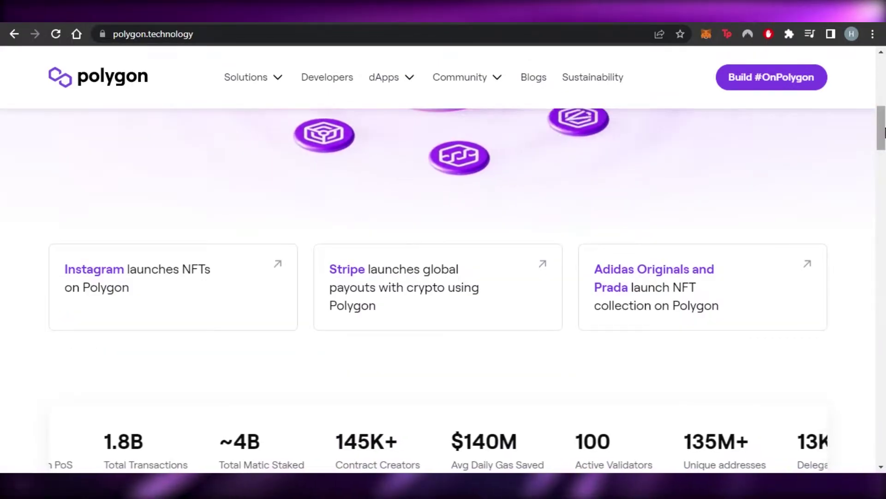
{"action": "scroll", "coordinate": [444, 291], "scroll_direction": "down", "scroll_amount": 5}
{"action": "scroll", "coordinate": [443, 291], "scroll_direction": "down", "scroll_amount": 5}
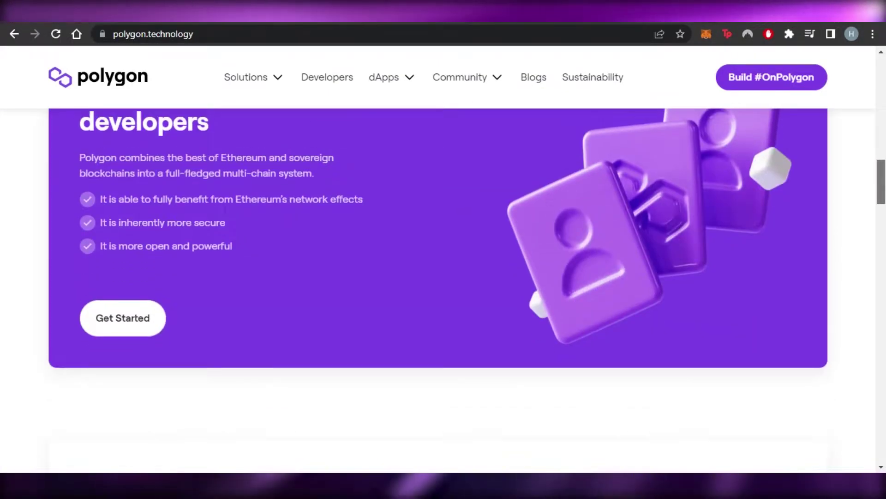
{"action": "scroll", "coordinate": [443, 291], "scroll_direction": "up", "scroll_amount": 10}
{"action": "scroll", "coordinate": [443, 292], "scroll_direction": "up", "scroll_amount": 5}
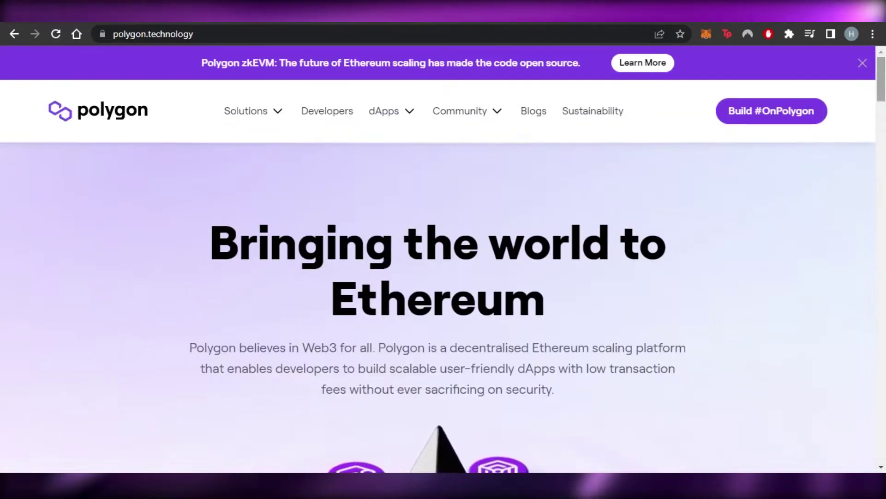
{"action": "mouse_move", "coordinate": [385, 144]}
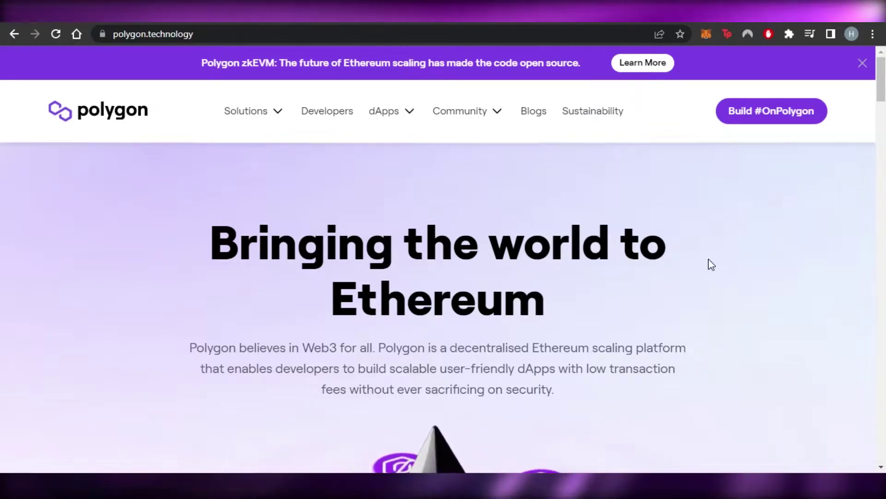
{"action": "scroll", "coordinate": [885, 85], "scroll_direction": "down", "scroll_amount": 10}
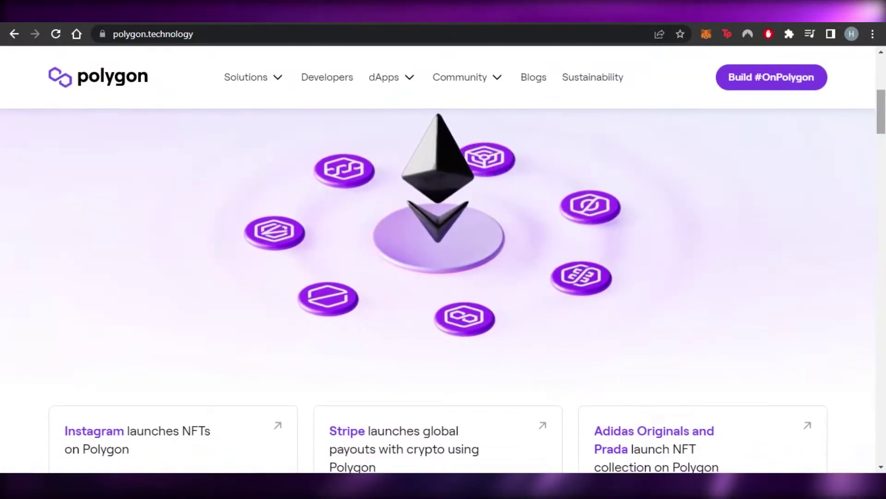
{"action": "scroll", "coordinate": [444, 258], "scroll_direction": "down", "scroll_amount": 15}
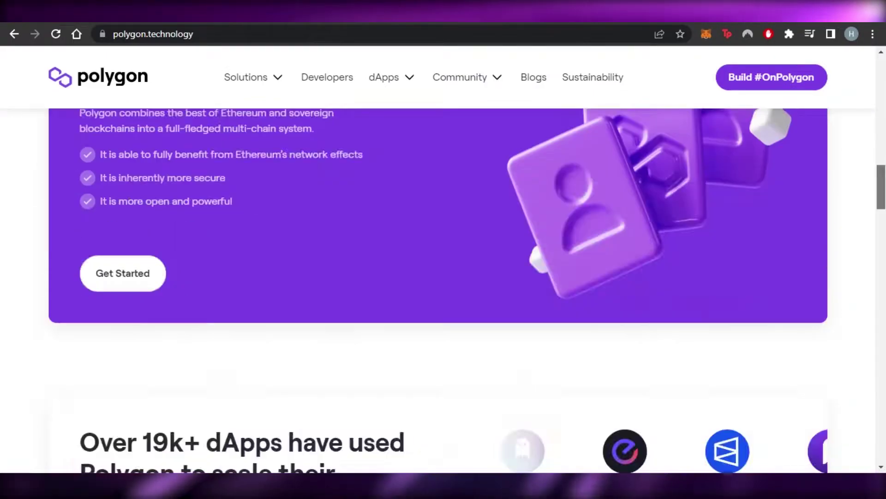
{"action": "scroll", "coordinate": [444, 258], "scroll_direction": "down", "scroll_amount": 5}
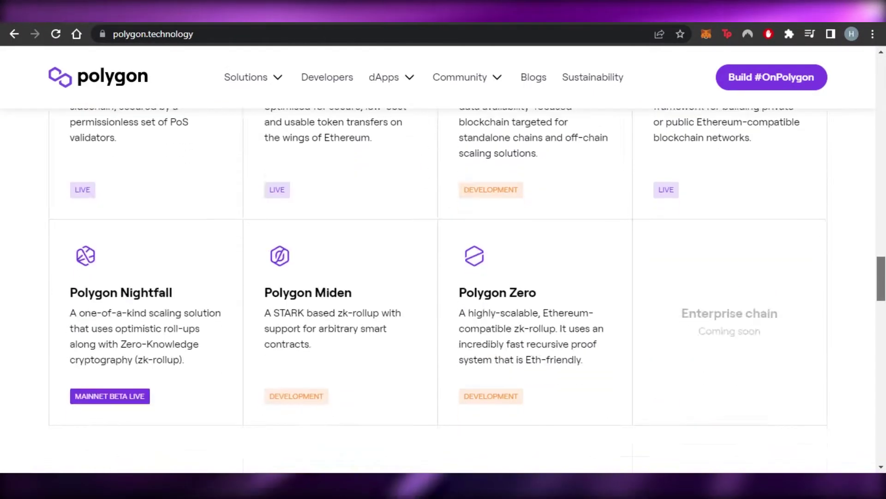
{"action": "scroll", "coordinate": [443, 259], "scroll_direction": "up", "scroll_amount": 15}
{"action": "scroll", "coordinate": [443, 259], "scroll_direction": "up", "scroll_amount": 10}
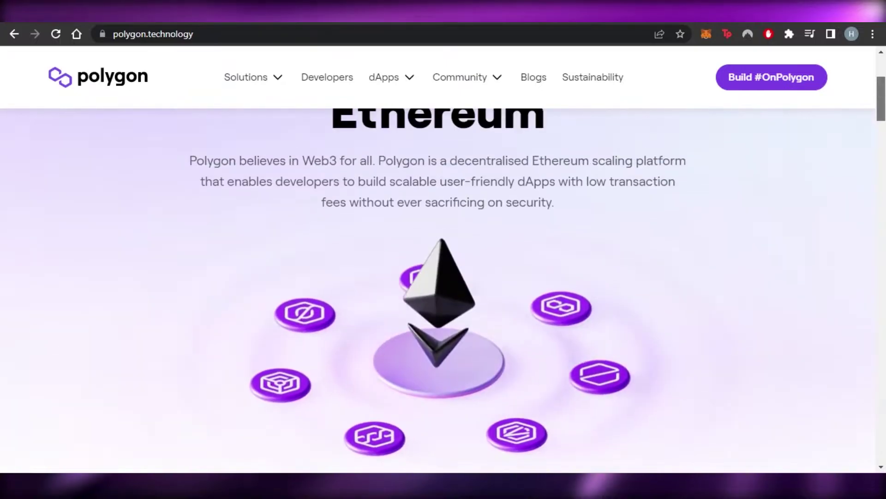
{"action": "scroll", "coordinate": [443, 258], "scroll_direction": "down", "scroll_amount": 5}
{"action": "scroll", "coordinate": [443, 259], "scroll_direction": "up", "scroll_amount": 4}
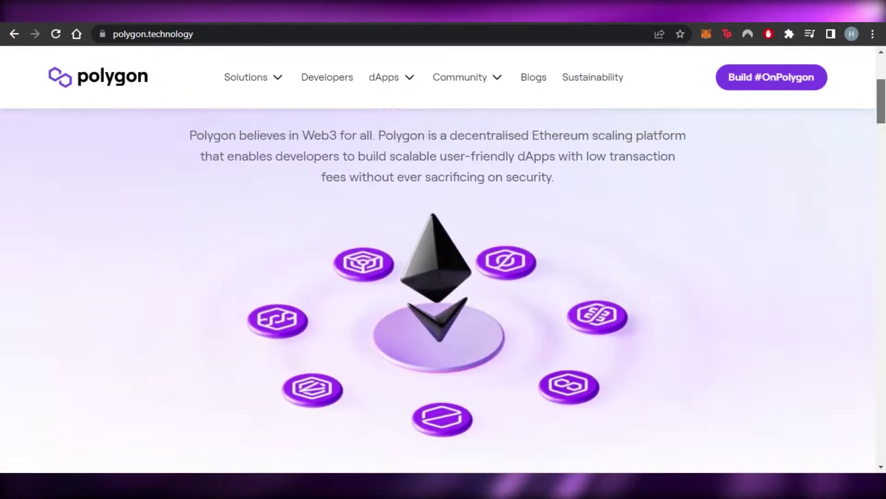
{"action": "scroll", "coordinate": [444, 258], "scroll_direction": "down", "scroll_amount": 1}
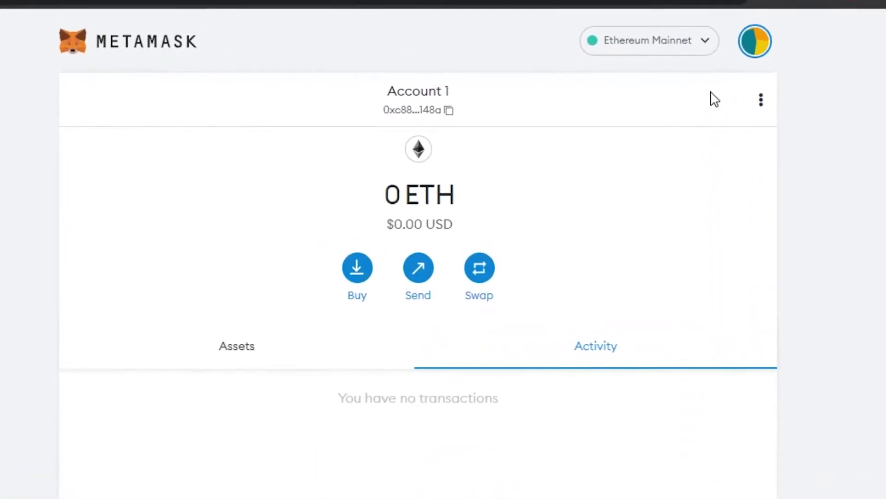
{"action": "left_click", "coordinate": [692, 42]}
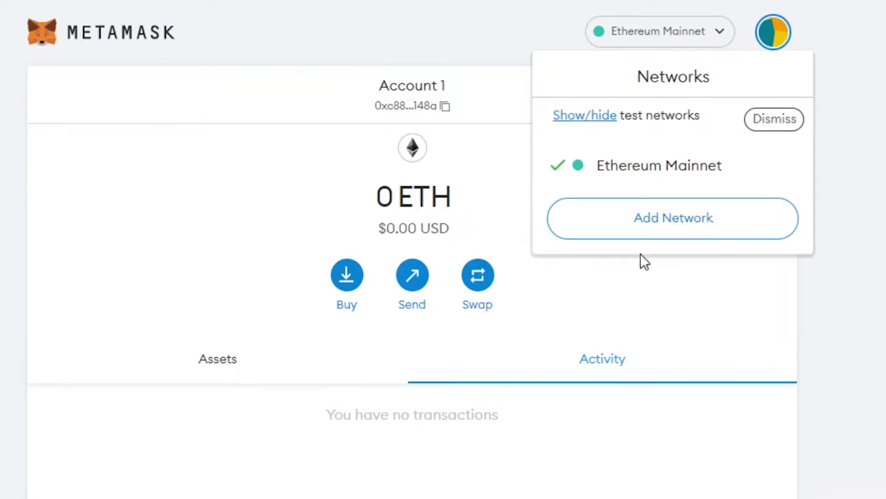
{"action": "left_click", "coordinate": [642, 218]}
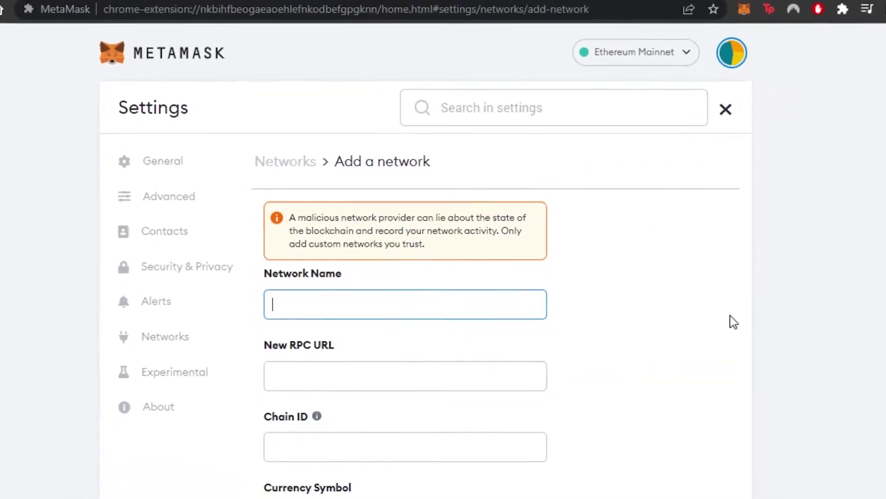
{"action": "scroll", "coordinate": [693, 319], "scroll_direction": "down", "scroll_amount": 3}
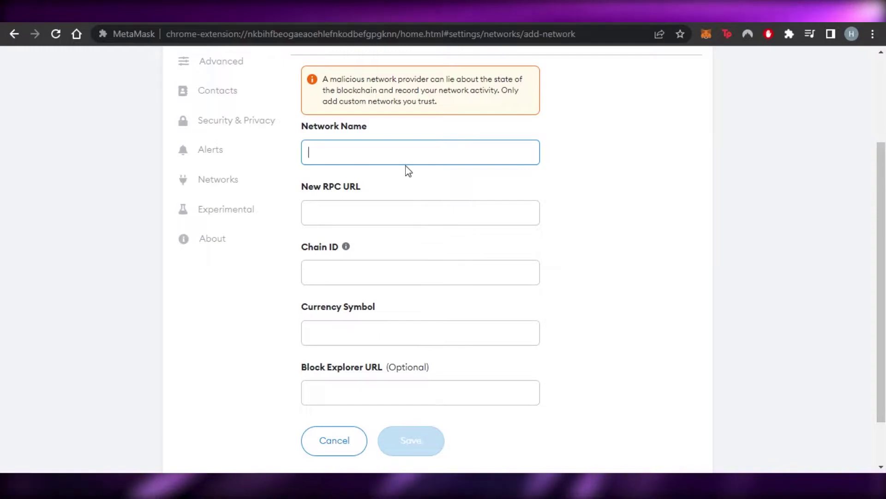
{"action": "type", "text": "Matic"}
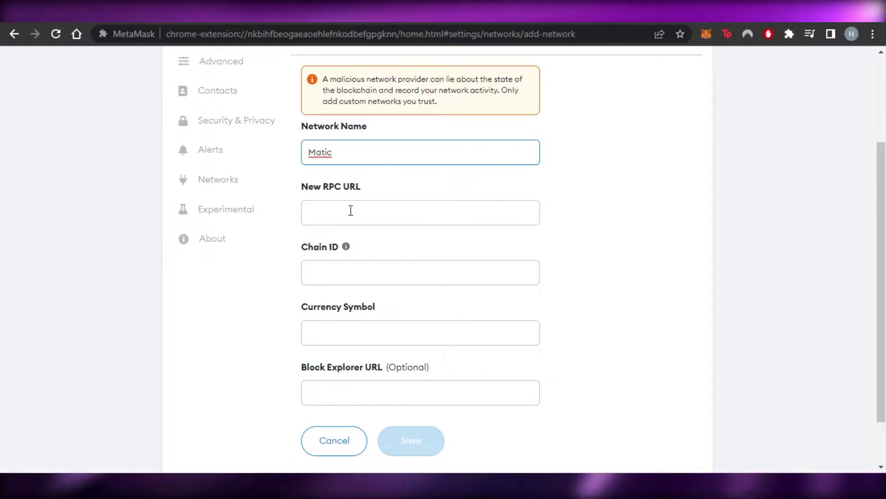
{"action": "left_click", "coordinate": [350, 210]}
{"action": "right_click", "coordinate": [350, 209]}
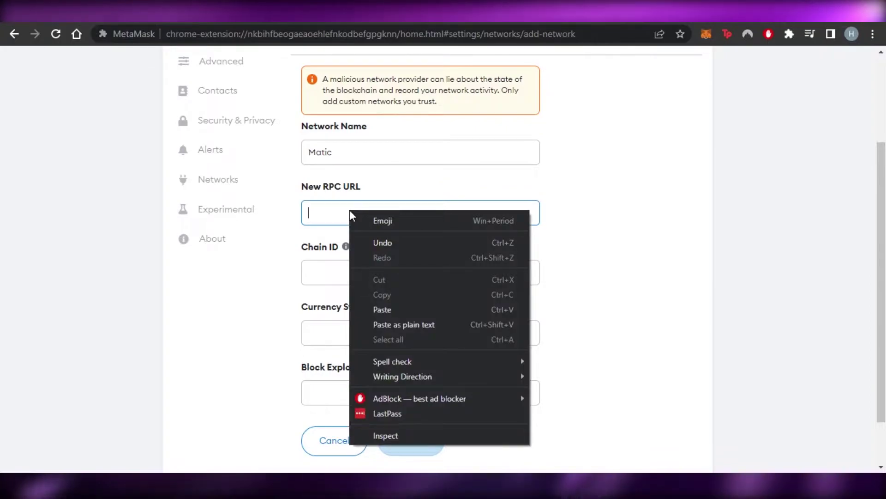
{"action": "left_click", "coordinate": [390, 307]}
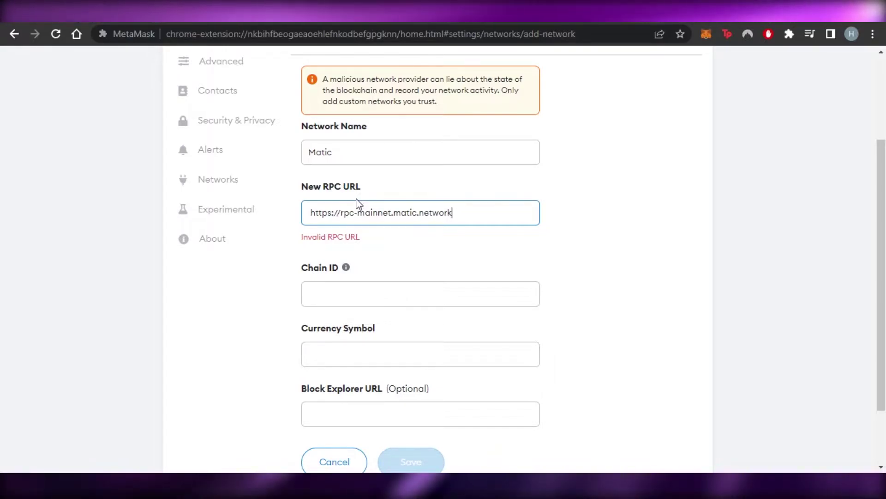
- Enter chain ID 137 and currency symbol Matic, then save the Matic network
{"action": "left_click", "coordinate": [401, 298]}
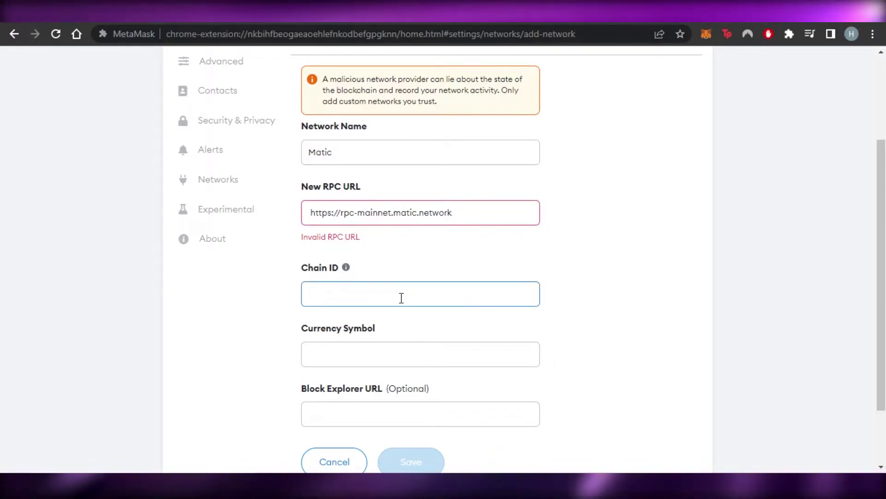
{"action": "type", "text": "137"}
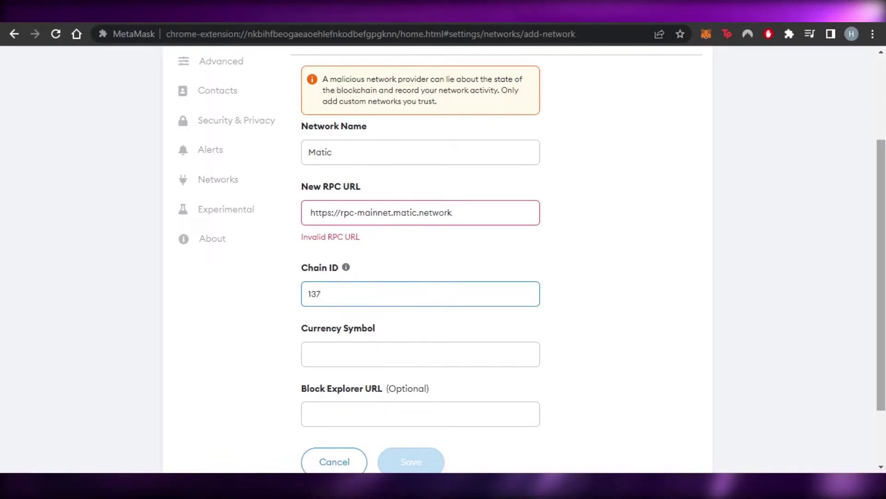
{"action": "scroll", "coordinate": [349, 289], "scroll_direction": "down", "scroll_amount": 2}
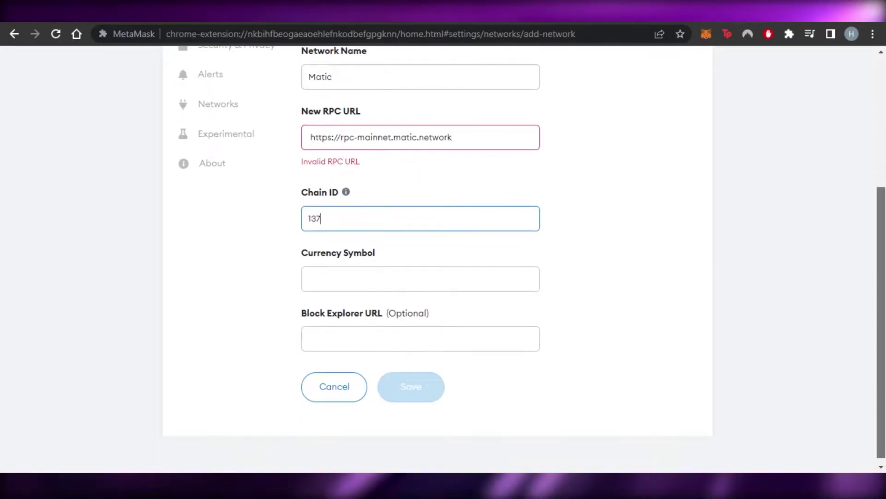
{"action": "left_click", "coordinate": [317, 280]}
{"action": "type", "text": "Matic"}
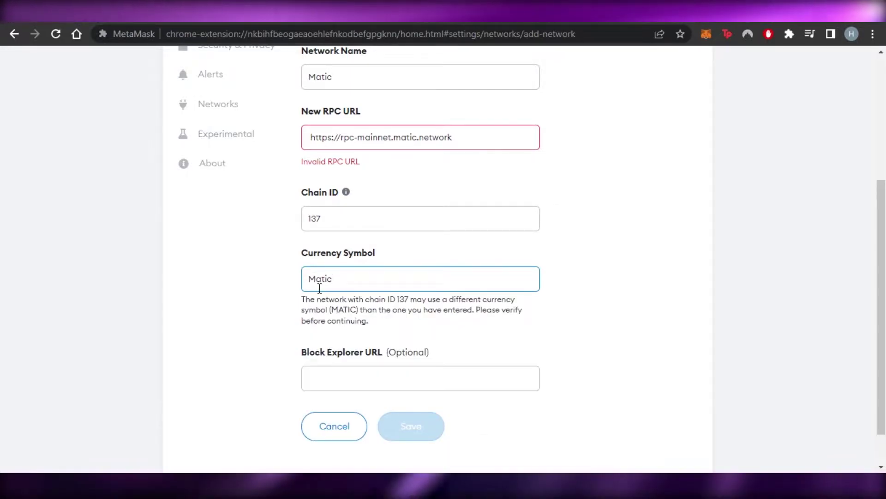
{"action": "left_click", "coordinate": [367, 383]}
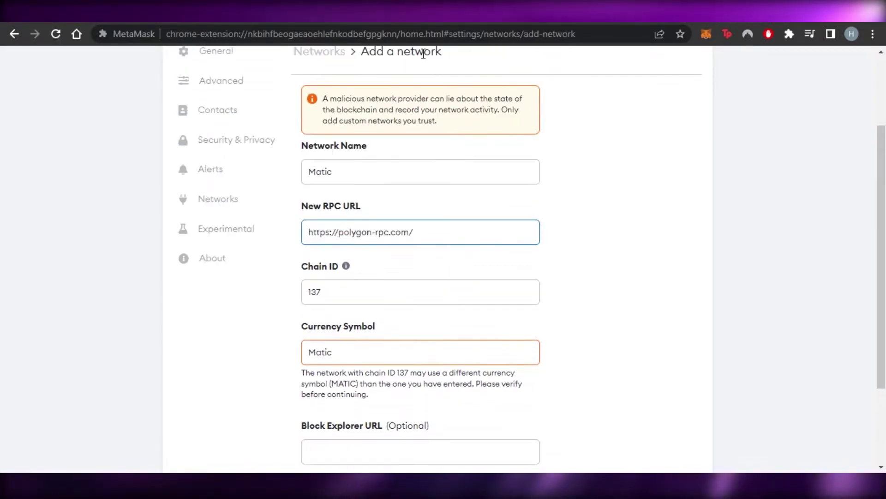
{"action": "scroll", "coordinate": [433, 289], "scroll_direction": "down", "scroll_amount": 3}
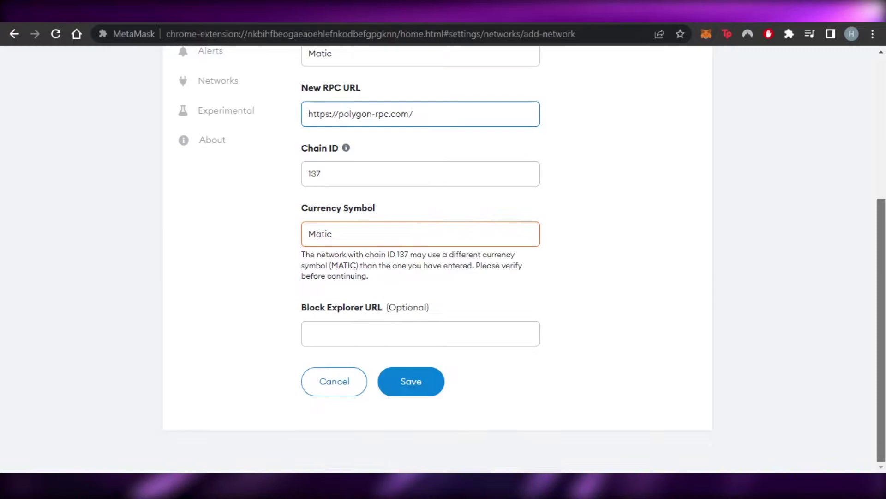
{"action": "left_click", "coordinate": [406, 383]}
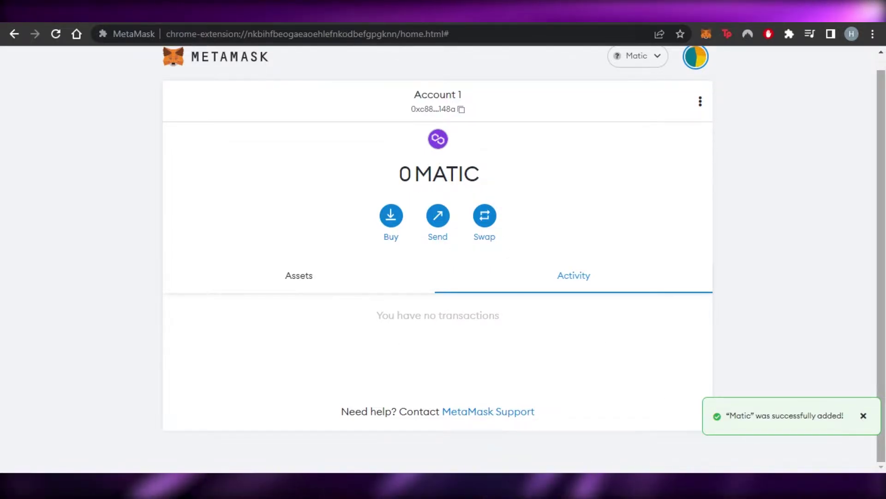
{"action": "scroll", "coordinate": [453, 174], "scroll_direction": "up", "scroll_amount": 1}
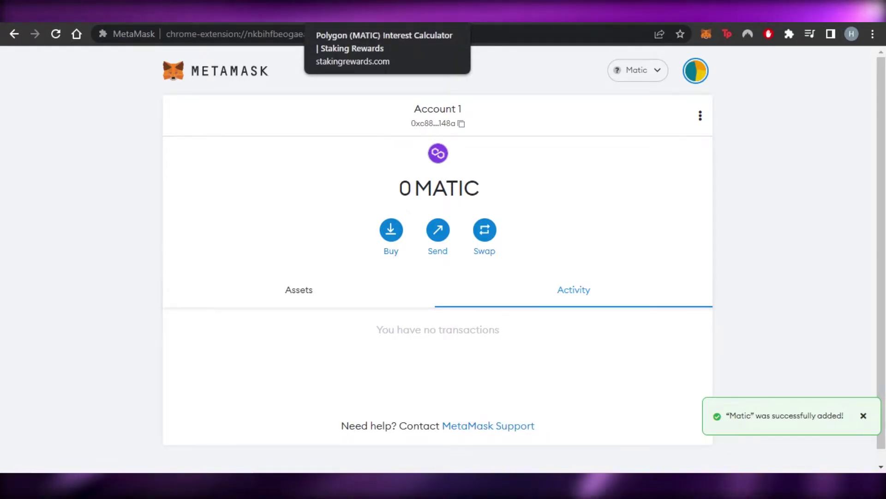
- Return to the Polygon website and open the Polygon PoS Staking page
{"action": "left_click", "coordinate": [532, 11]}
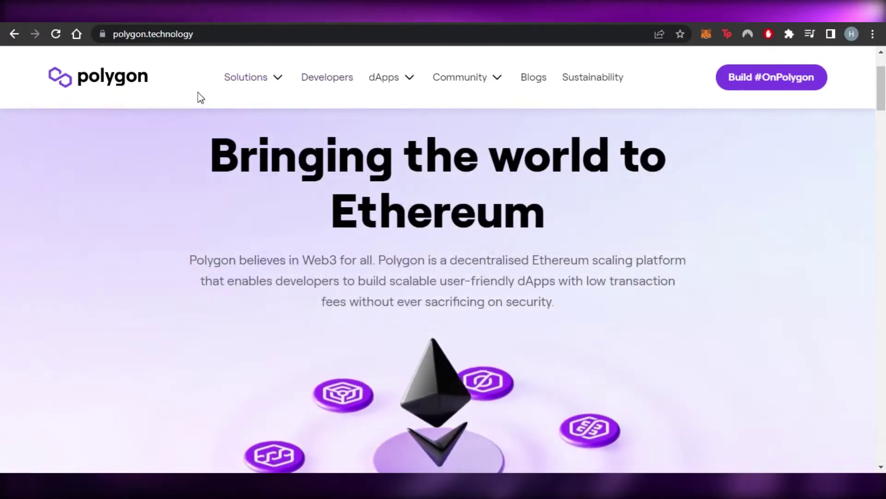
{"action": "mouse_move", "coordinate": [424, 81]}
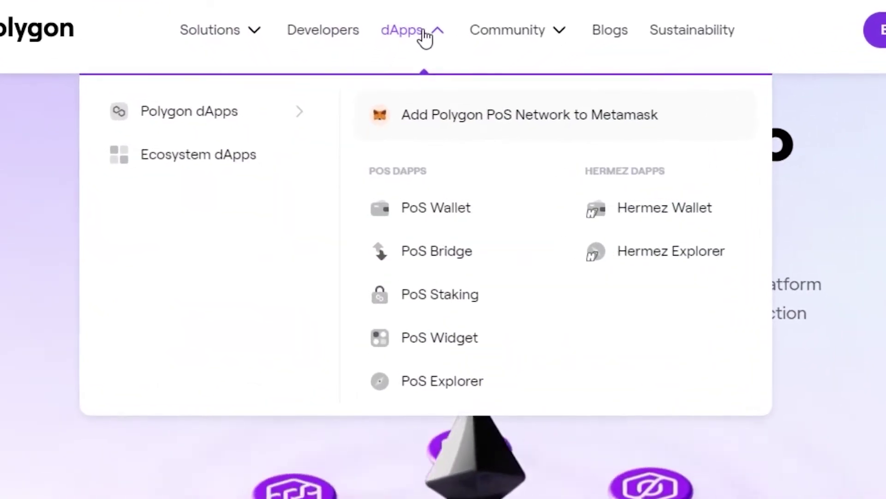
{"action": "left_click", "coordinate": [427, 305]}
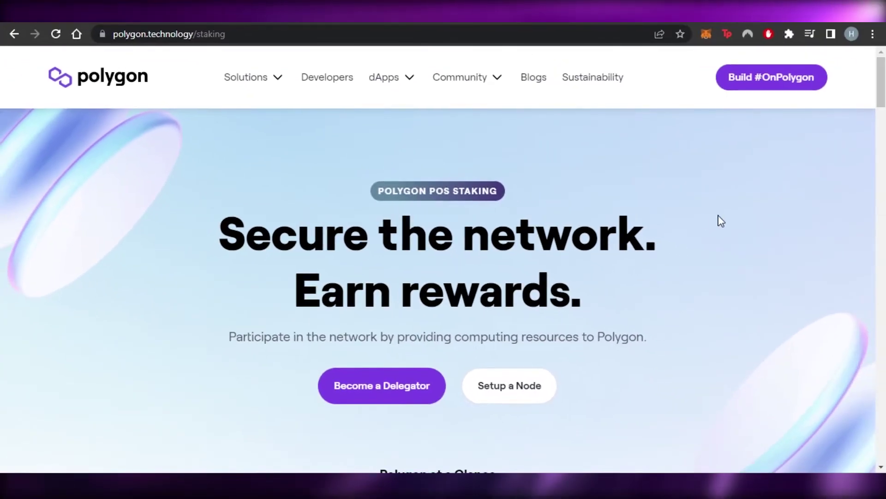
- Scroll past the staking feature cards to the Become a Validator / Delegator options
{"action": "scroll", "coordinate": [444, 277], "scroll_direction": "down", "scroll_amount": 10}
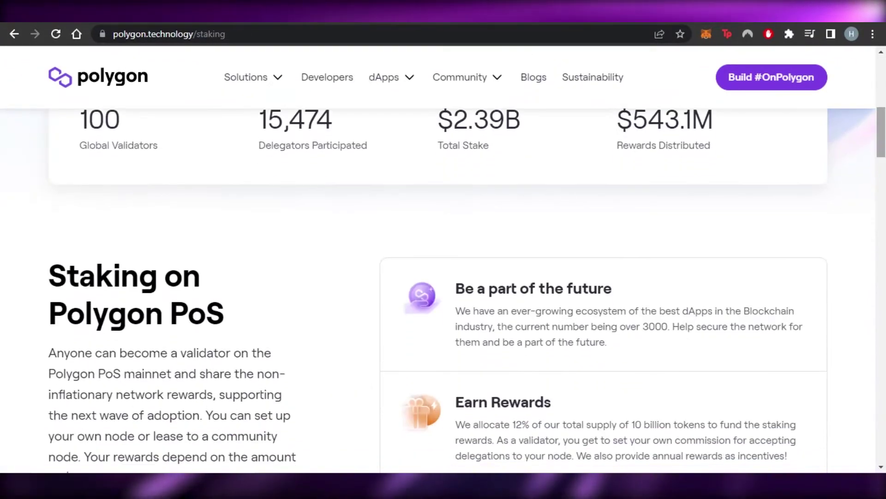
{"action": "scroll", "coordinate": [443, 277], "scroll_direction": "down", "scroll_amount": 5}
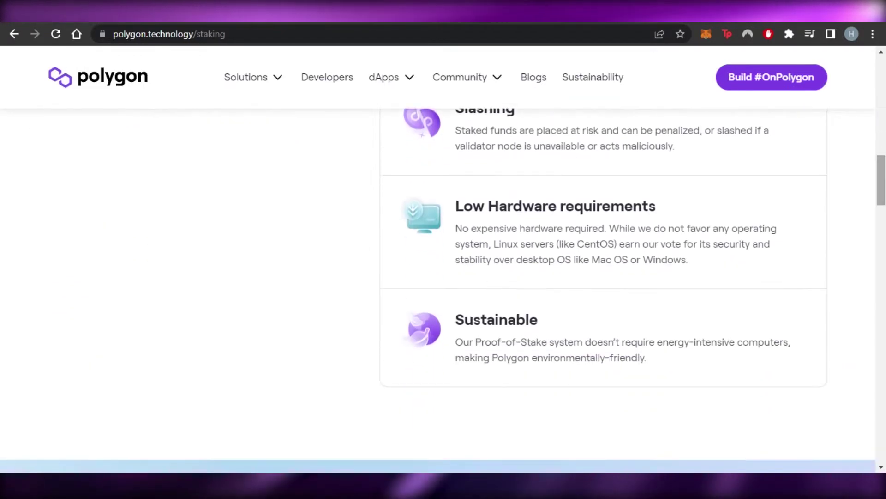
{"action": "scroll", "coordinate": [443, 277], "scroll_direction": "up", "scroll_amount": 10}
{"action": "scroll", "coordinate": [443, 277], "scroll_direction": "down", "scroll_amount": 4}
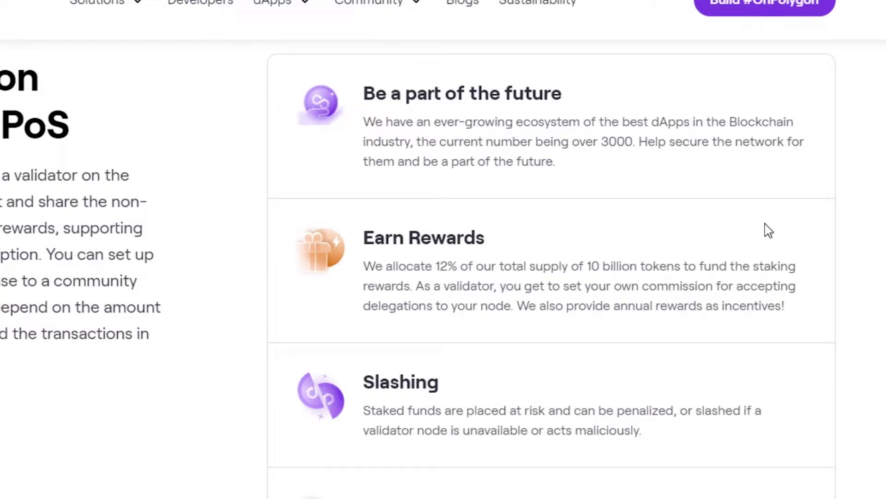
{"action": "scroll", "coordinate": [443, 268], "scroll_direction": "down", "scroll_amount": 15}
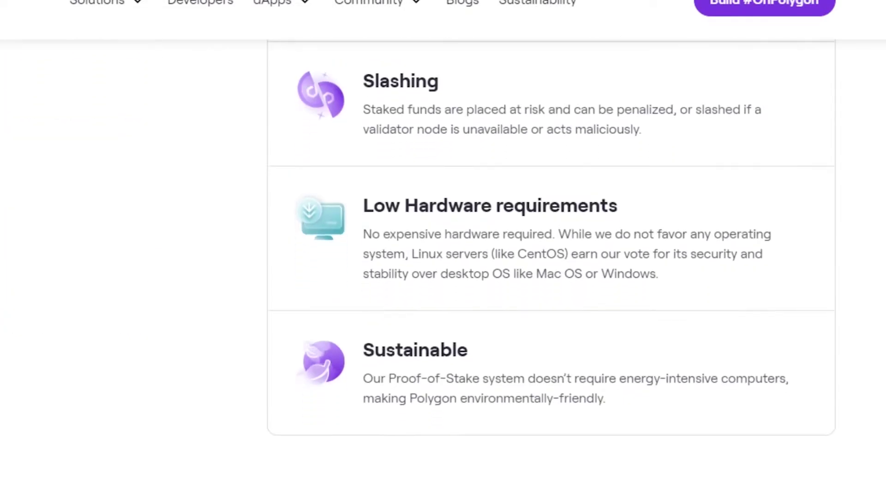
{"action": "scroll", "coordinate": [444, 268], "scroll_direction": "down", "scroll_amount": 8}
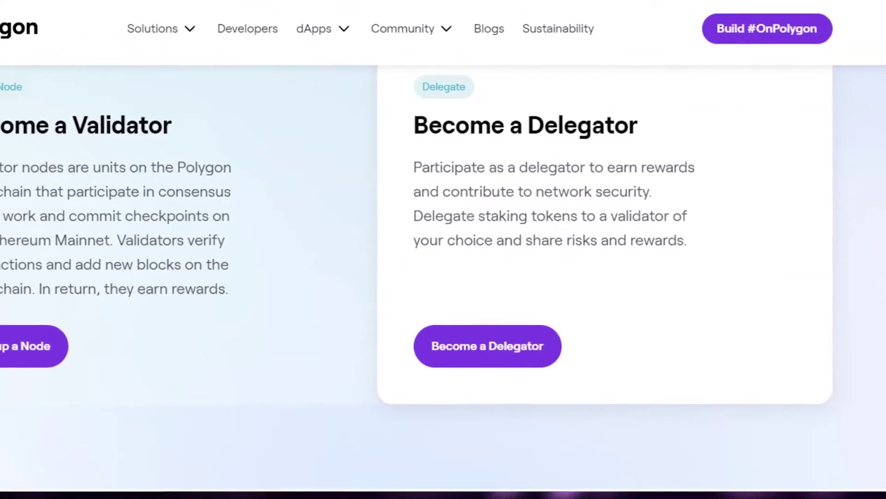
{"action": "scroll", "coordinate": [443, 249], "scroll_direction": "down", "scroll_amount": 3}
{"action": "scroll", "coordinate": [444, 250], "scroll_direction": "up", "scroll_amount": 2}
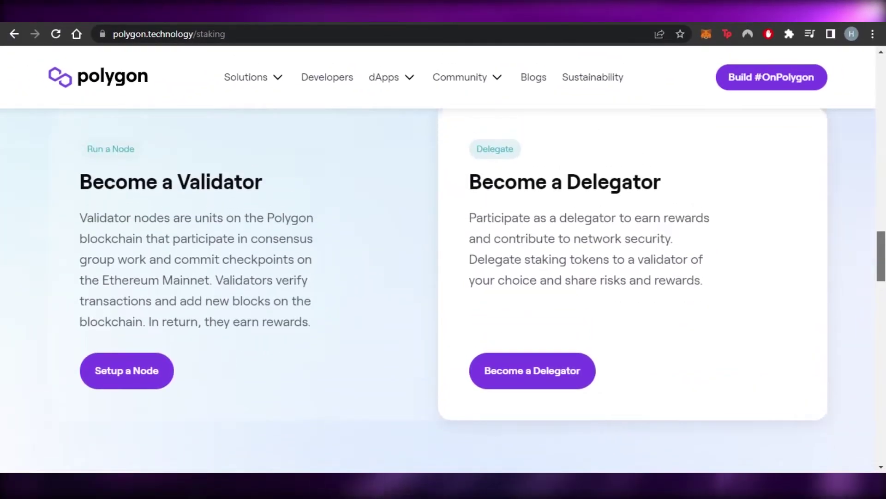
{"action": "scroll", "coordinate": [397, 252], "scroll_direction": "up", "scroll_amount": 1}
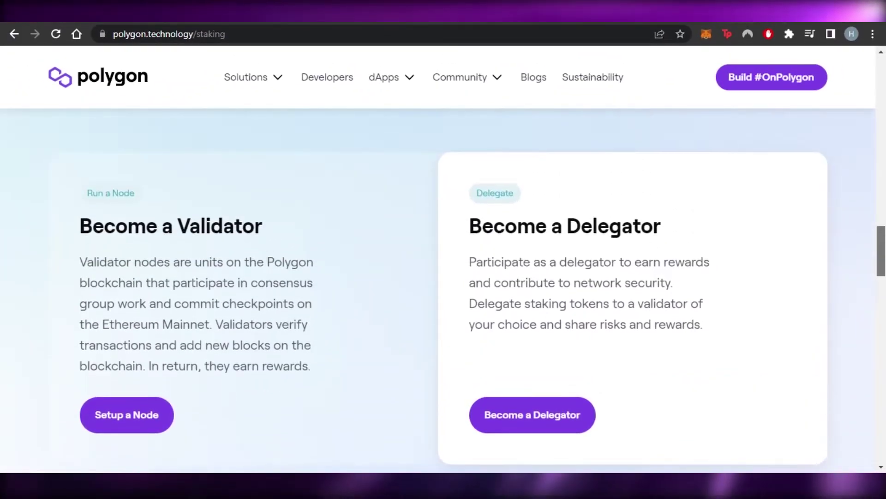
{"action": "scroll", "coordinate": [398, 252], "scroll_direction": "down", "scroll_amount": 1}
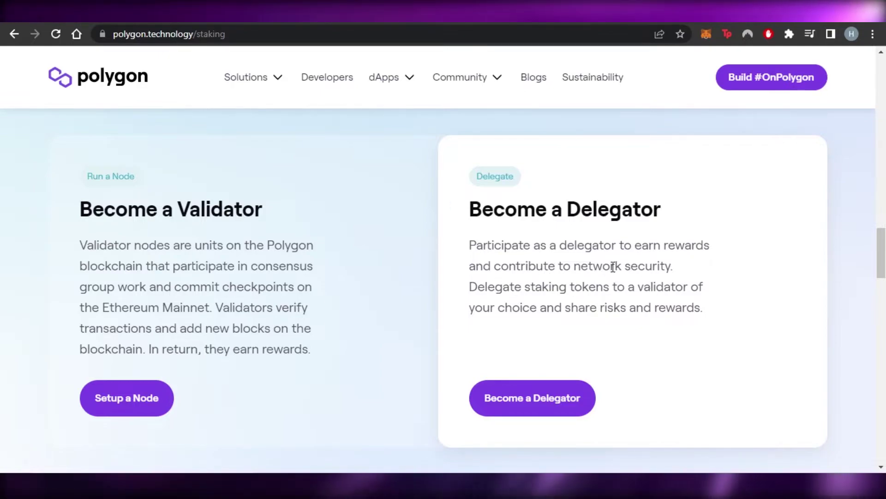
- Open the delegator Rewards Calculator and review its 957.3708 MATIC projection for 10000 MATIC
{"action": "left_click", "coordinate": [541, 409]}
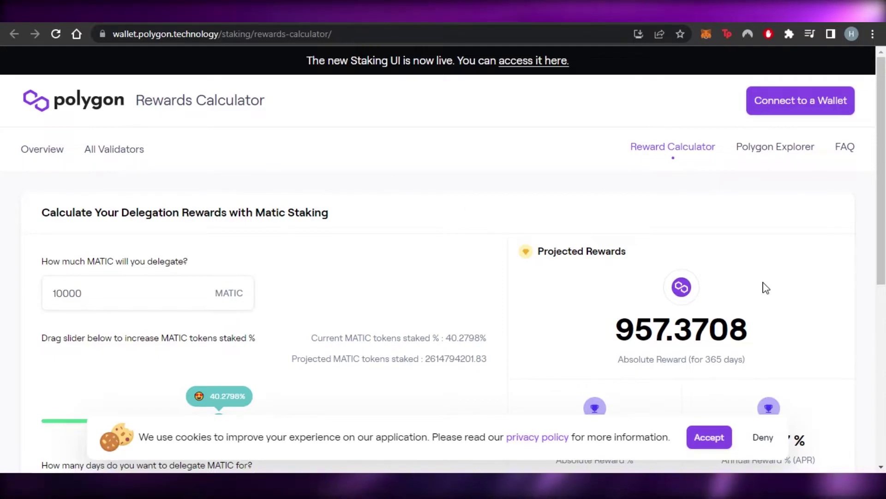
{"action": "scroll", "coordinate": [764, 287], "scroll_direction": "down", "scroll_amount": 2}
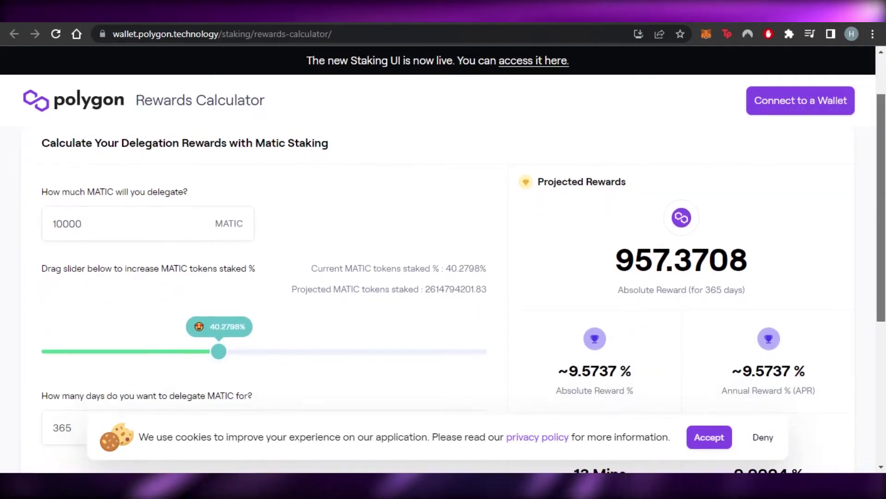
{"action": "scroll", "coordinate": [443, 277], "scroll_direction": "down", "scroll_amount": 1}
{"action": "scroll", "coordinate": [443, 277], "scroll_direction": "down", "scroll_amount": 5}
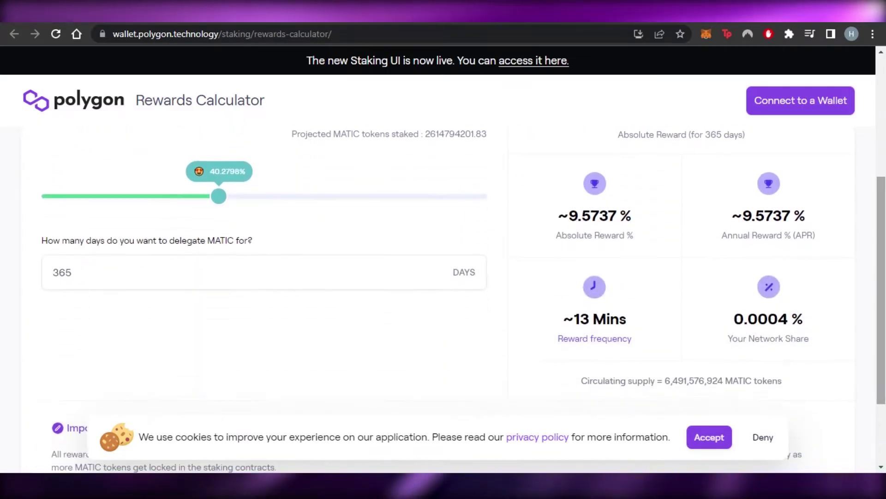
{"action": "scroll", "coordinate": [443, 278], "scroll_direction": "up", "scroll_amount": 4}
{"action": "scroll", "coordinate": [444, 277], "scroll_direction": "up", "scroll_amount": 2}
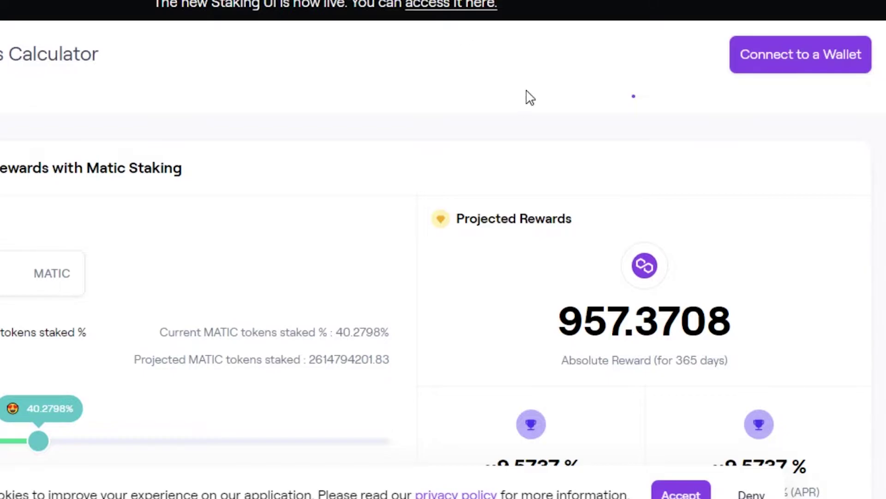
- Connect the MetaMask account to the Polygon Staking site
{"action": "left_click", "coordinate": [764, 64]}
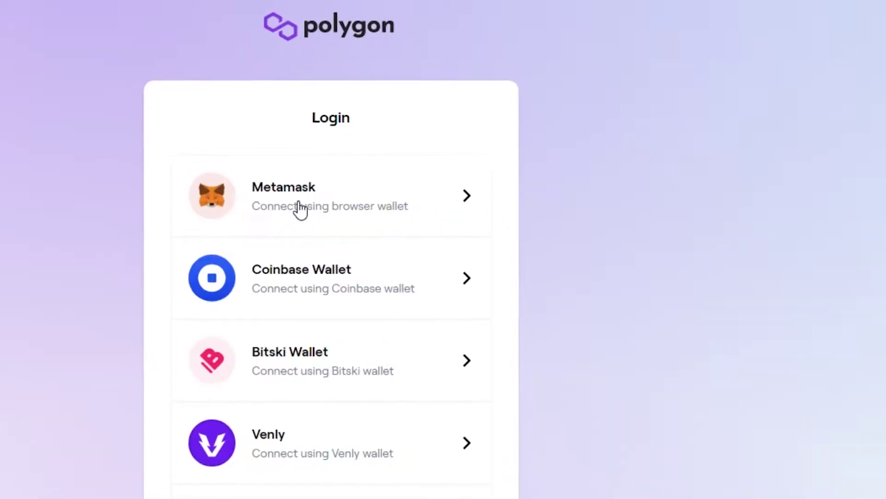
{"action": "left_click", "coordinate": [297, 206]}
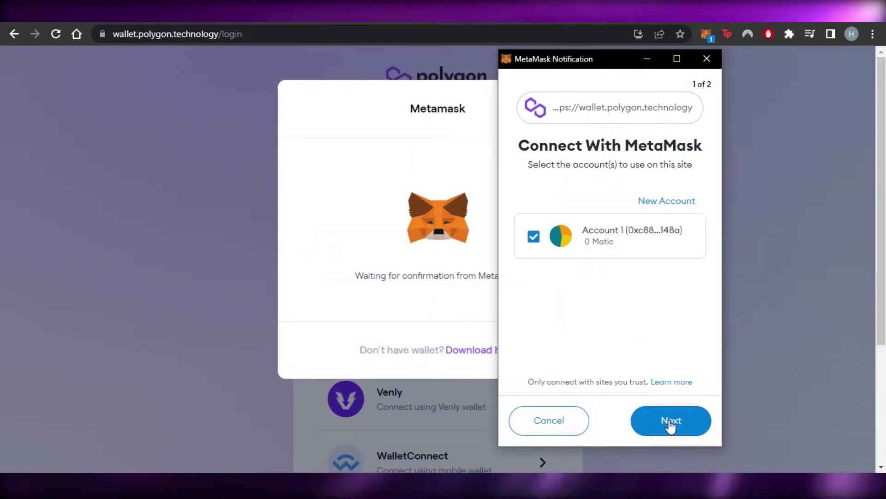
{"action": "left_click", "coordinate": [668, 425]}
{"action": "left_click", "coordinate": [670, 421]}
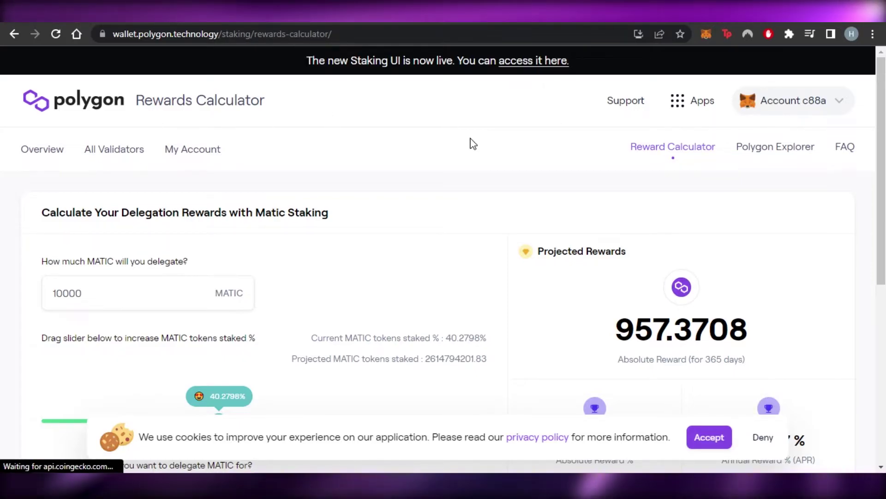
{"action": "scroll", "coordinate": [443, 277], "scroll_direction": "down", "scroll_amount": 4}
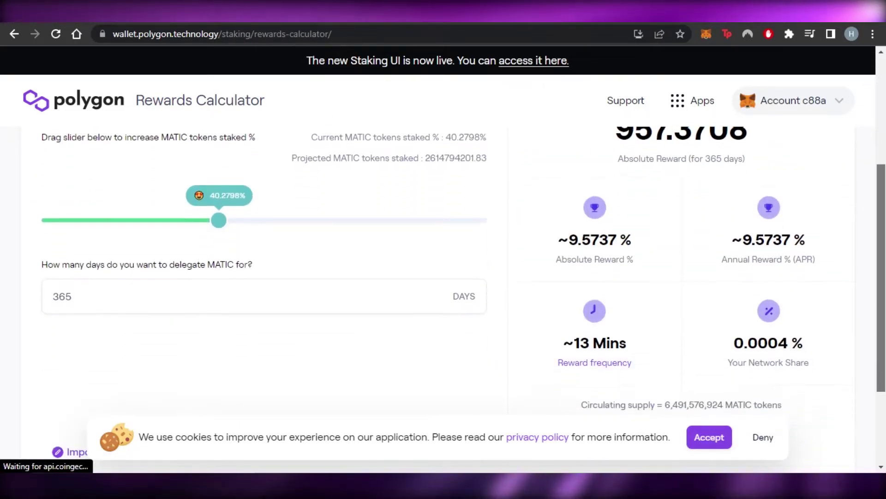
{"action": "scroll", "coordinate": [443, 277], "scroll_direction": "up", "scroll_amount": 4}
{"action": "scroll", "coordinate": [443, 277], "scroll_direction": "down", "scroll_amount": 2}
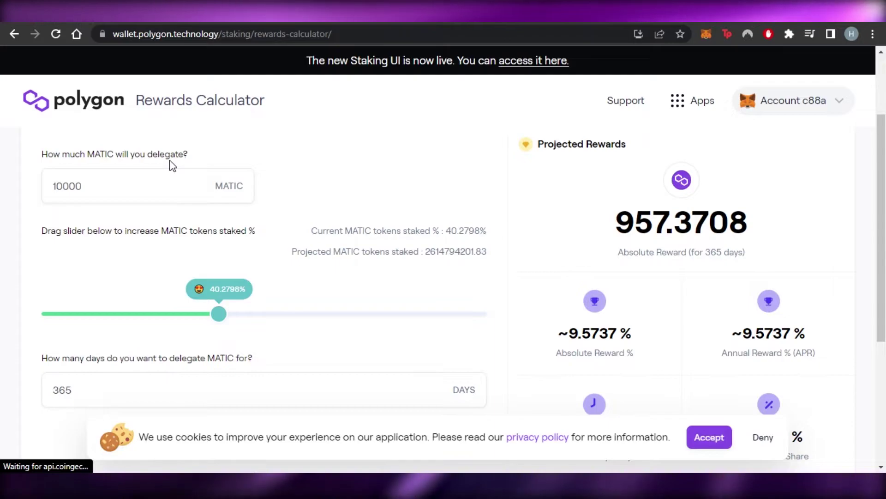
- Review the calculator's 957.3708 reward, ~9.5737% APR and 0.0004% network share
{"action": "left_click", "coordinate": [100, 185]}
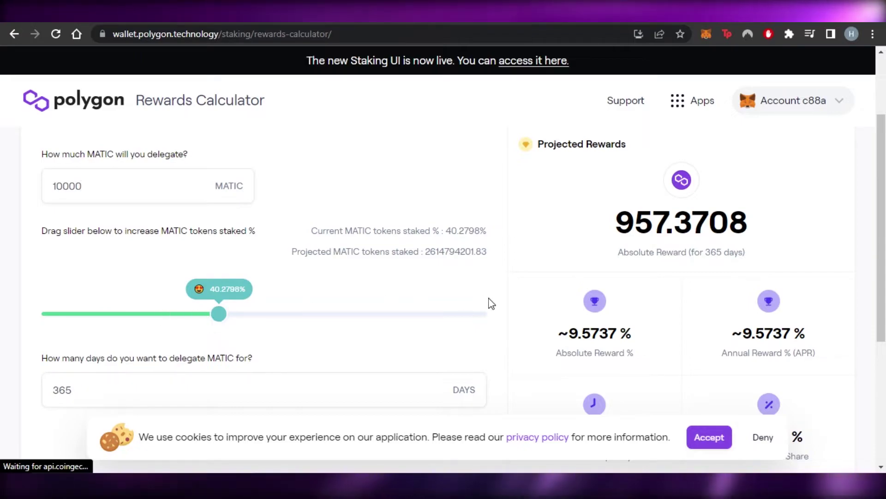
{"action": "scroll", "coordinate": [488, 303], "scroll_direction": "down", "scroll_amount": 1}
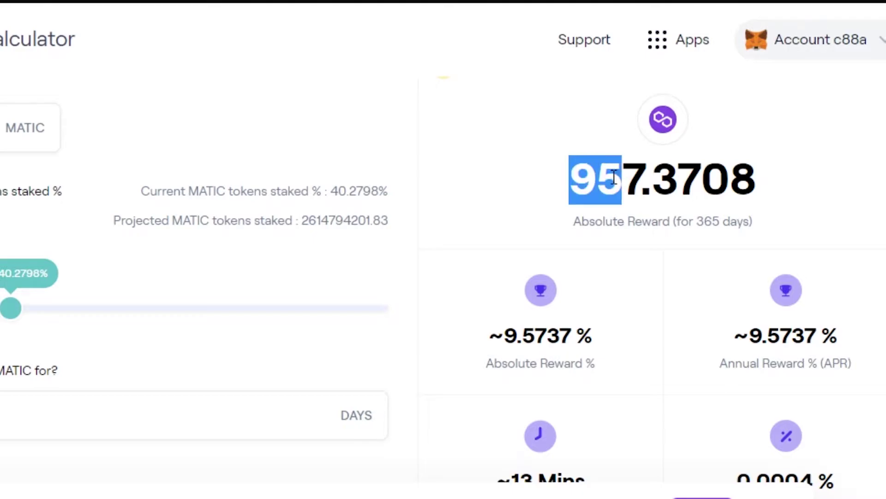
{"action": "left_click_drag", "start_coordinate": [615, 176], "coordinate": [759, 174]}
{"action": "left_click", "coordinate": [791, 170]}
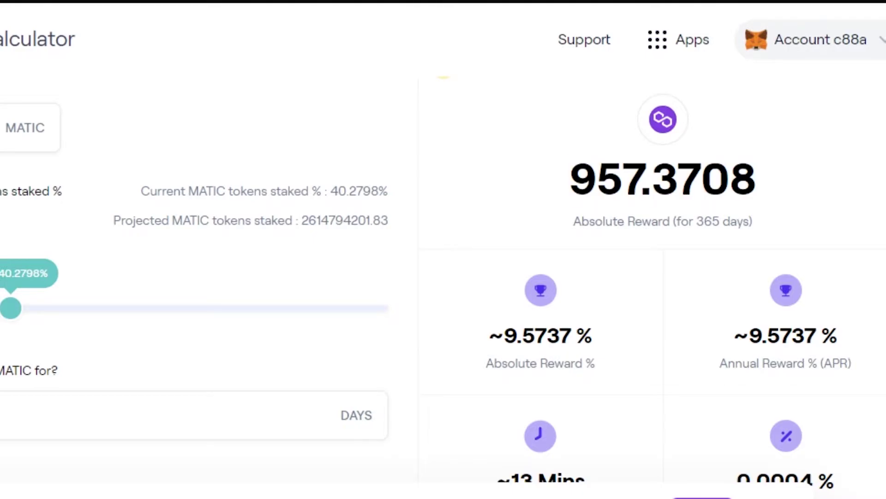
{"action": "scroll", "coordinate": [443, 277], "scroll_direction": "down", "scroll_amount": 3}
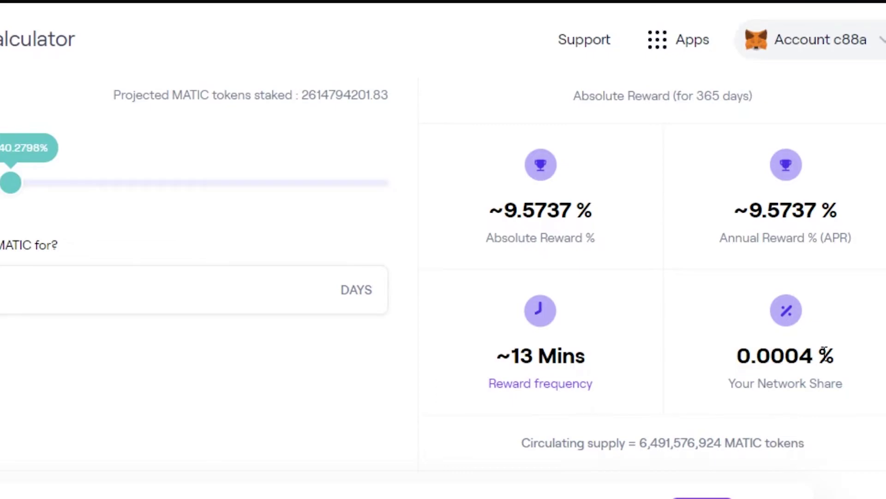
{"action": "scroll", "coordinate": [443, 277], "scroll_direction": "up", "scroll_amount": 4}
{"action": "scroll", "coordinate": [443, 278], "scroll_direction": "down", "scroll_amount": 3}
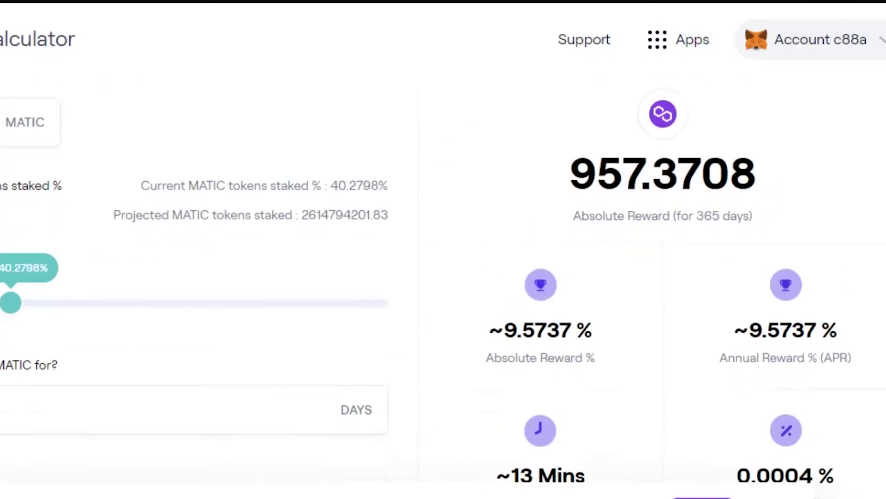
{"action": "scroll", "coordinate": [443, 277], "scroll_direction": "down", "scroll_amount": 2}
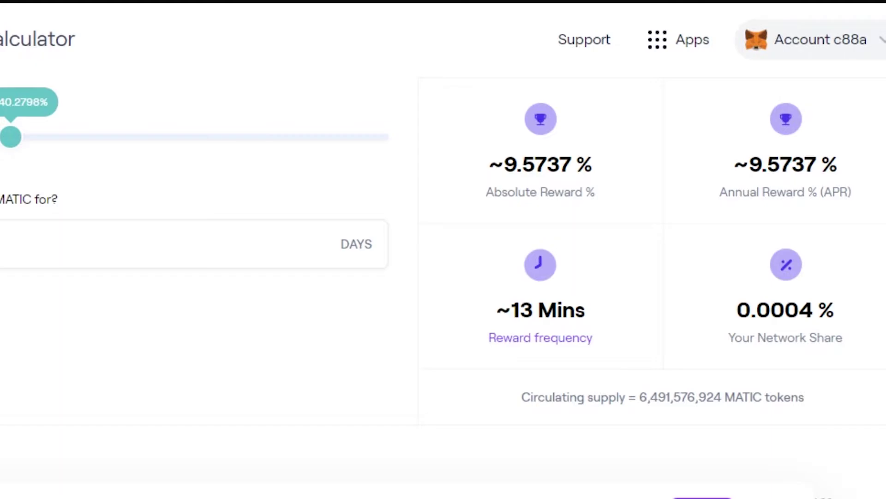
{"action": "scroll", "coordinate": [443, 277], "scroll_direction": "up", "scroll_amount": 6}
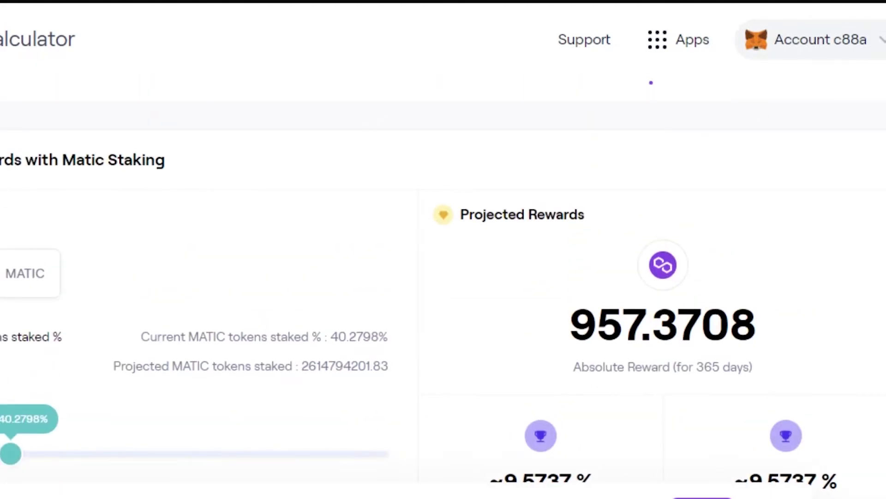
- Change the delegation to 20000 MATIC over 200 days, projecting 1049.1735 MATIC
{"action": "key", "text": "BackSpace"}
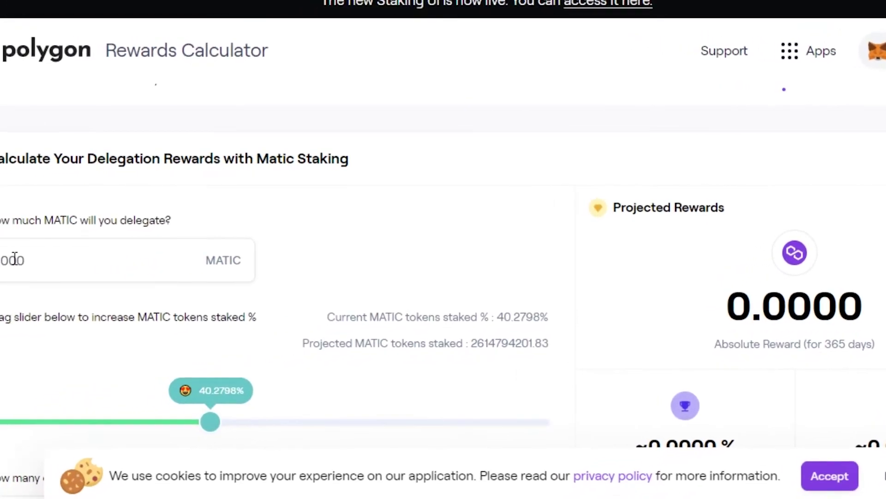
{"action": "type", "text": "20000"}
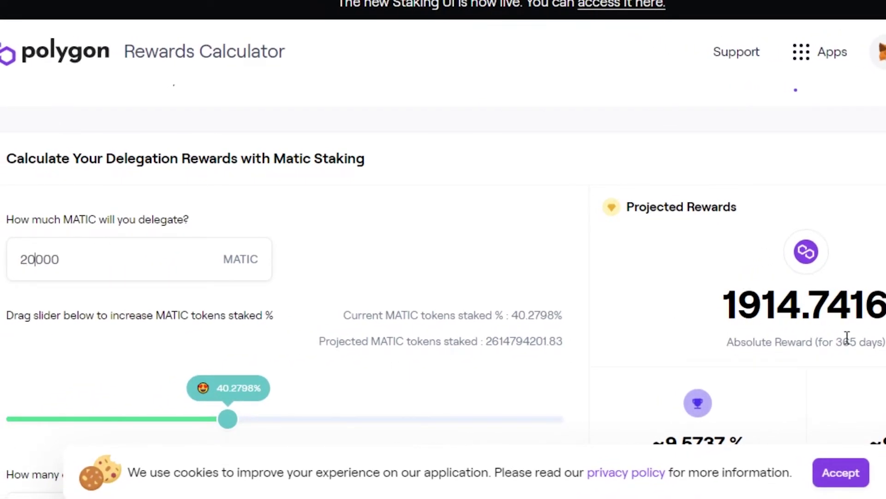
{"action": "scroll", "coordinate": [443, 277], "scroll_direction": "down", "scroll_amount": 5}
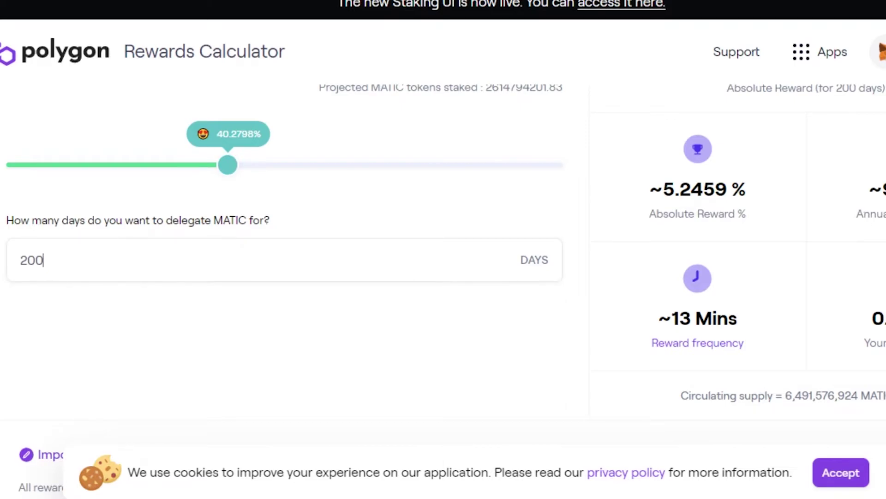
{"action": "scroll", "coordinate": [443, 277], "scroll_direction": "down", "scroll_amount": 3}
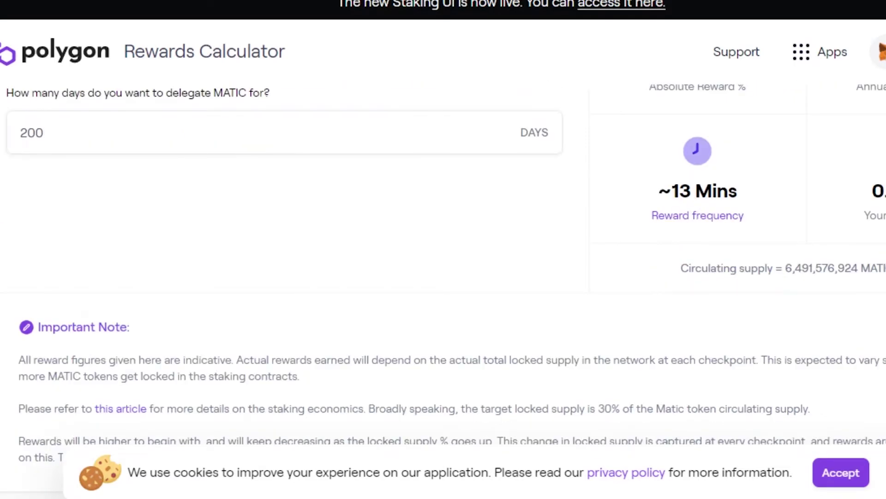
{"action": "scroll", "coordinate": [444, 278], "scroll_direction": "up", "scroll_amount": 2}
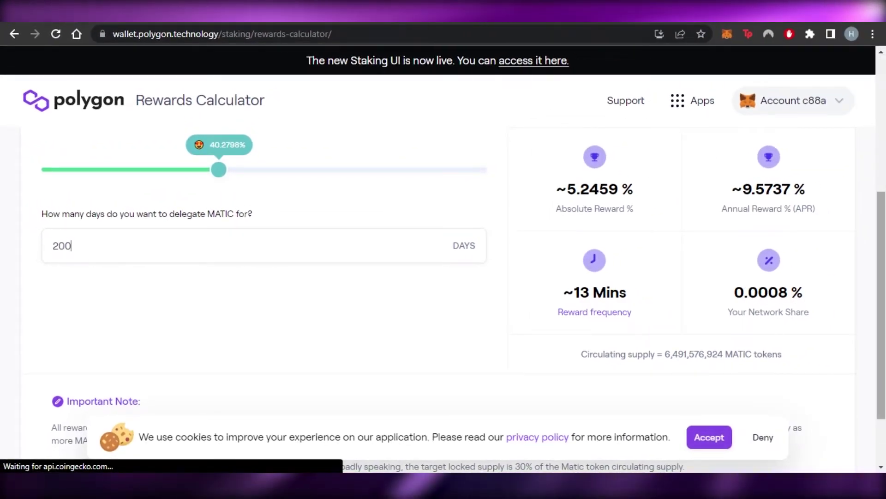
{"action": "scroll", "coordinate": [782, 298], "scroll_direction": "up", "scroll_amount": 3}
{"action": "scroll", "coordinate": [444, 278], "scroll_direction": "up", "scroll_amount": 2}
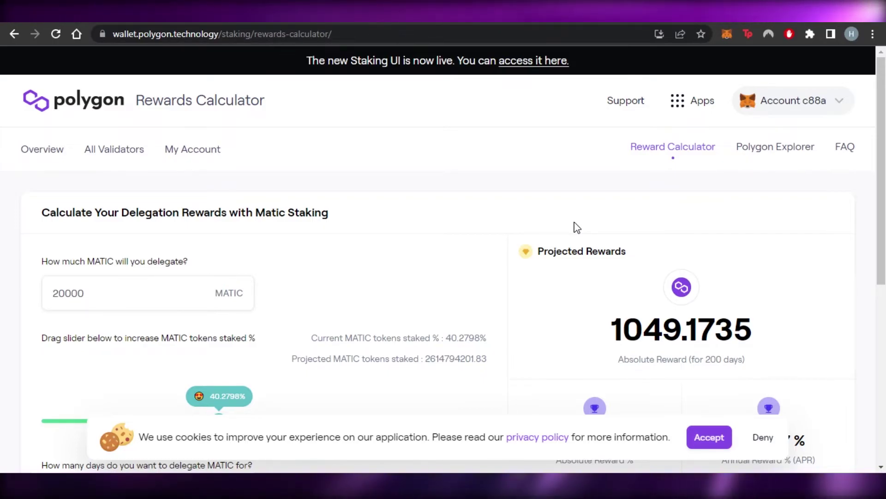
- Open My Account and scroll through it, showing a 0 MATIC wallet balance
{"action": "left_click", "coordinate": [187, 149]}
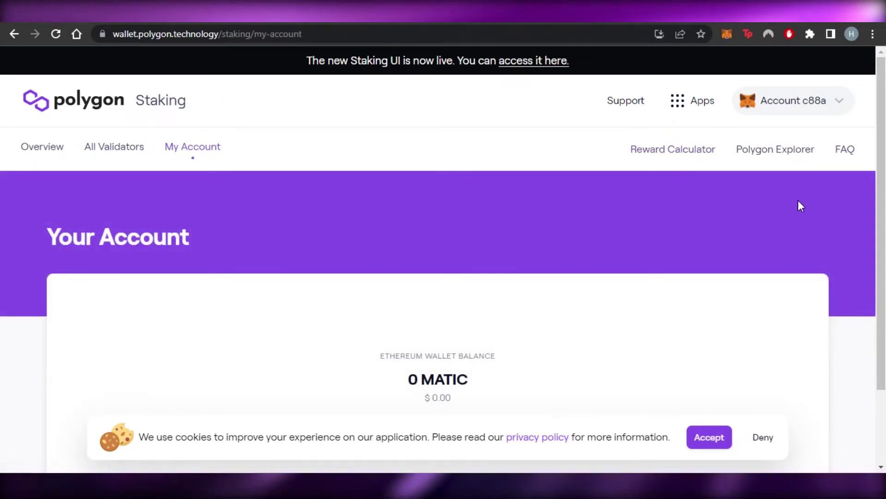
{"action": "scroll", "coordinate": [443, 278], "scroll_direction": "down", "scroll_amount": 2}
{"action": "scroll", "coordinate": [581, 251], "scroll_direction": "down", "scroll_amount": 1}
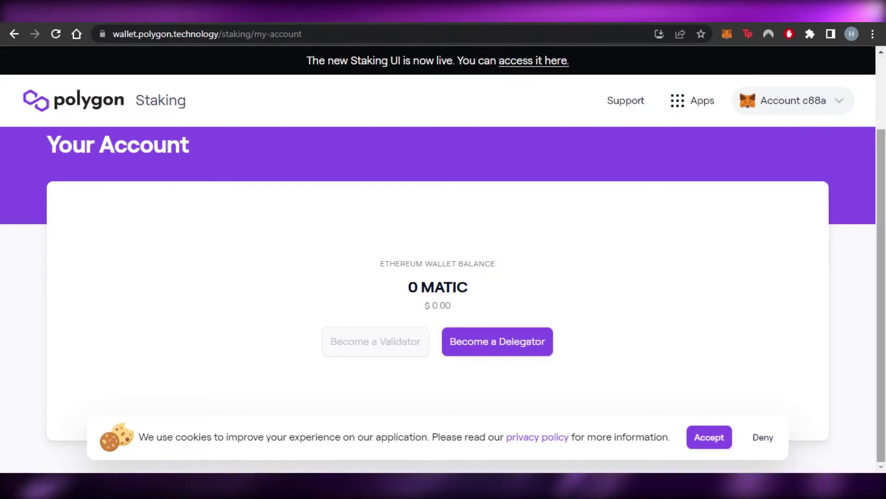
{"action": "scroll", "coordinate": [453, 160], "scroll_direction": "up", "scroll_amount": 2}
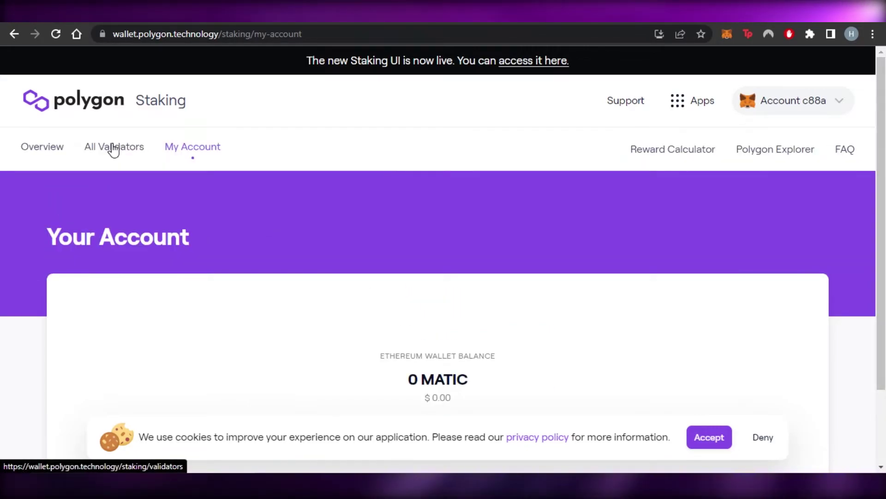
- View All Validators (none found), then return to Overview and scroll the network section
{"action": "left_click", "coordinate": [114, 149]}
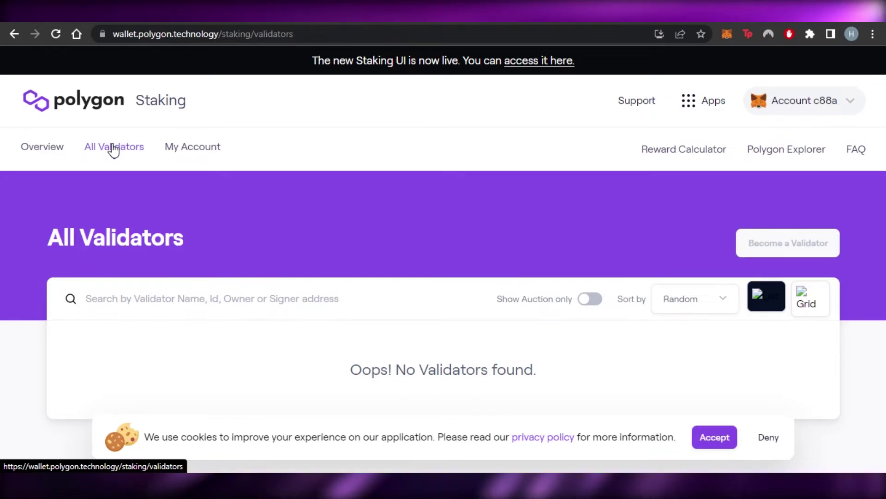
{"action": "left_click", "coordinate": [43, 149]}
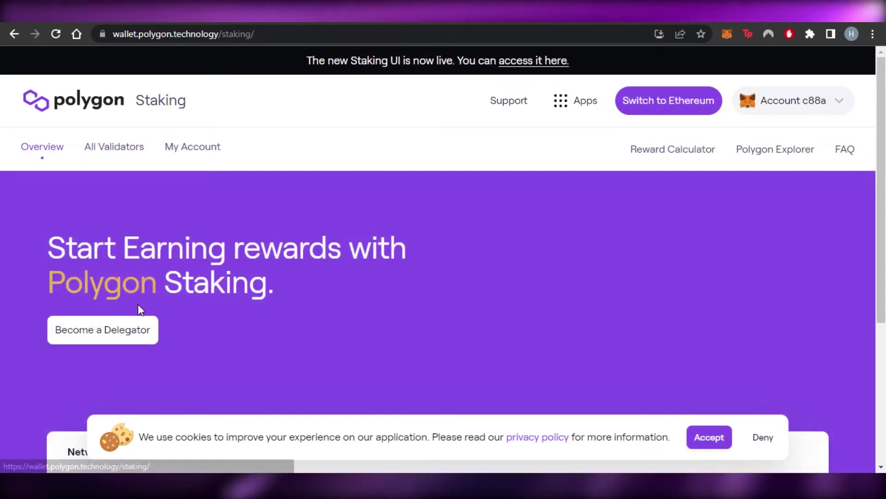
{"action": "scroll", "coordinate": [438, 277], "scroll_direction": "down", "scroll_amount": 5}
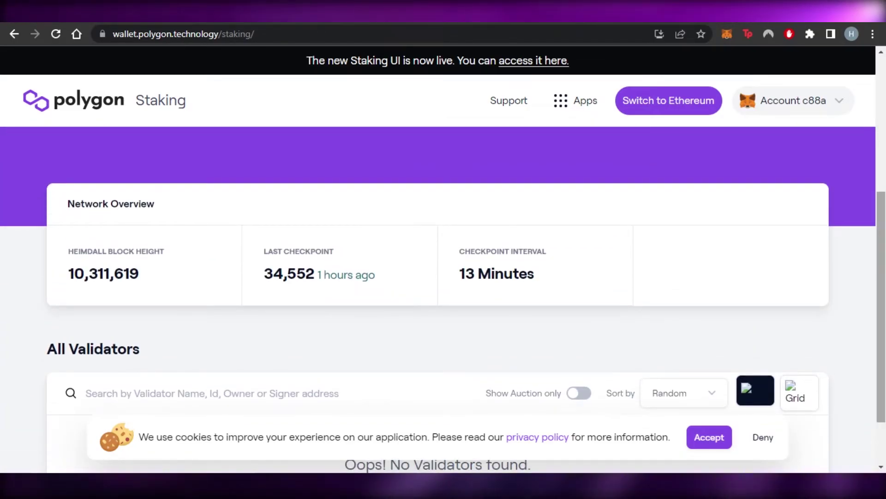
{"action": "scroll", "coordinate": [495, 279], "scroll_direction": "down", "scroll_amount": 2}
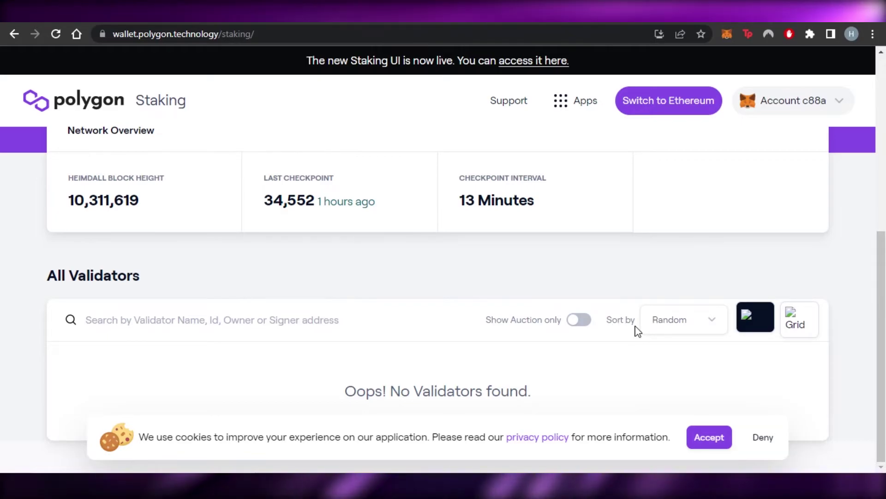
{"action": "scroll", "coordinate": [638, 278], "scroll_direction": "up", "scroll_amount": 6}
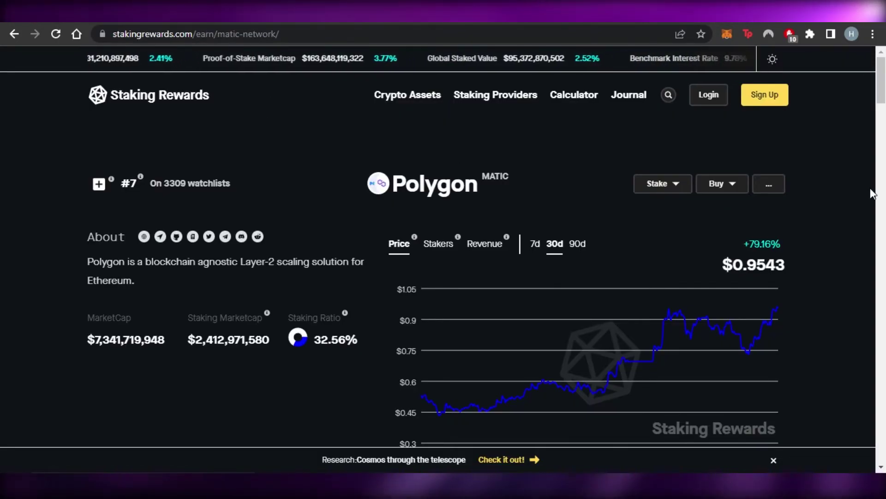
- Scroll the Staking Rewards MATIC page through the Stakers chart and 3.73% earnings estimate
{"action": "scroll", "coordinate": [507, 229], "scroll_direction": "down", "scroll_amount": 2}
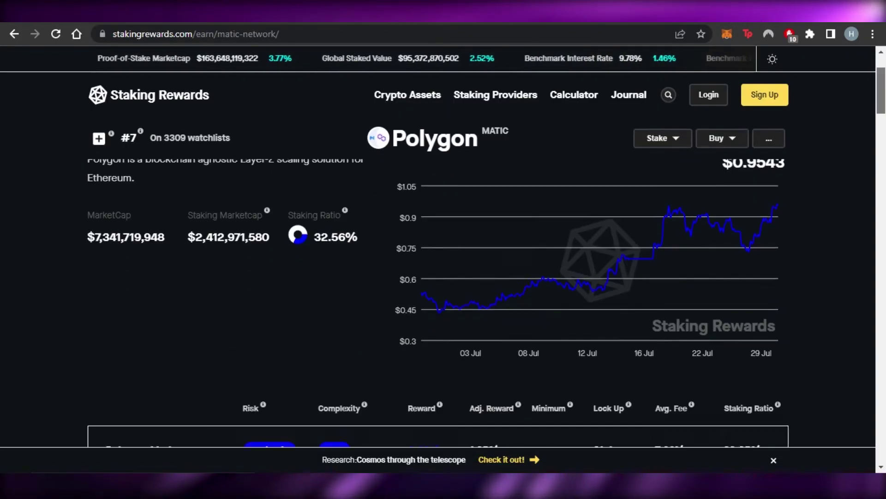
{"action": "scroll", "coordinate": [506, 229], "scroll_direction": "up", "scroll_amount": 2}
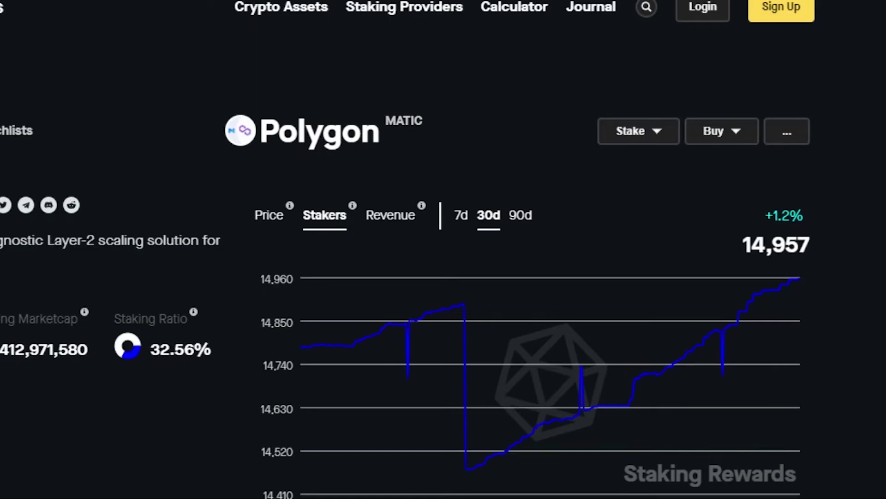
{"action": "scroll", "coordinate": [660, 284], "scroll_direction": "down", "scroll_amount": 4}
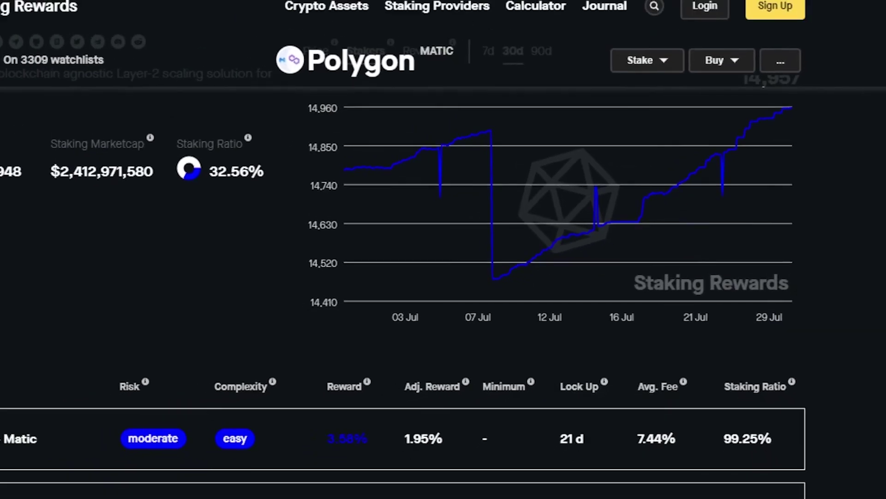
{"action": "scroll", "coordinate": [111, 452], "scroll_direction": "down", "scroll_amount": 3}
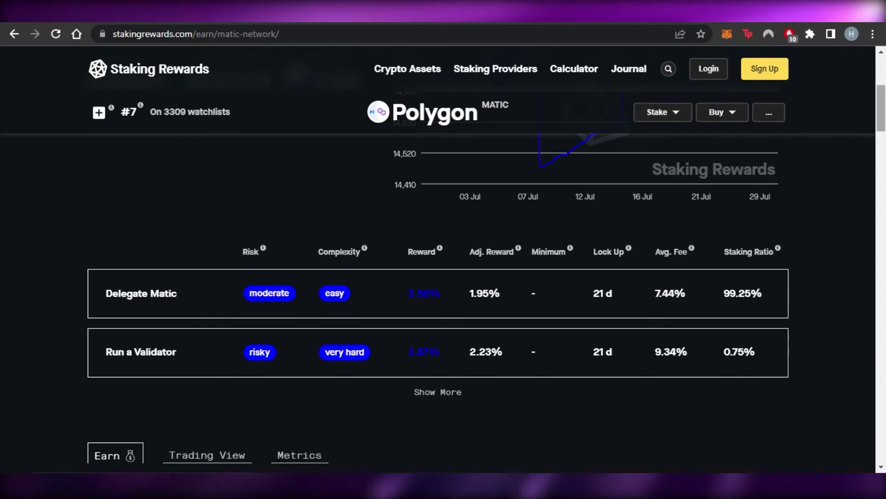
{"action": "scroll", "coordinate": [443, 258], "scroll_direction": "down", "scroll_amount": 6}
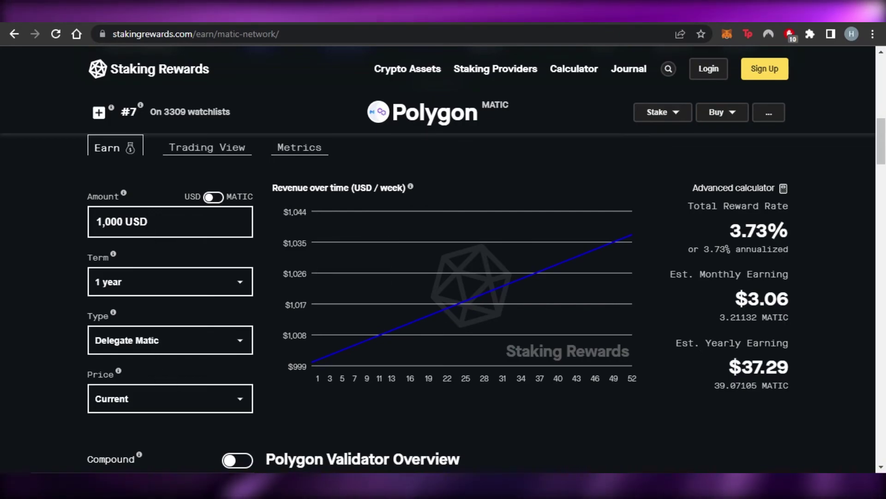
- Glance at the Polygon staking tab, then return to the Staking Rewards MATIC page
{"action": "left_click", "coordinate": [600, 10]}
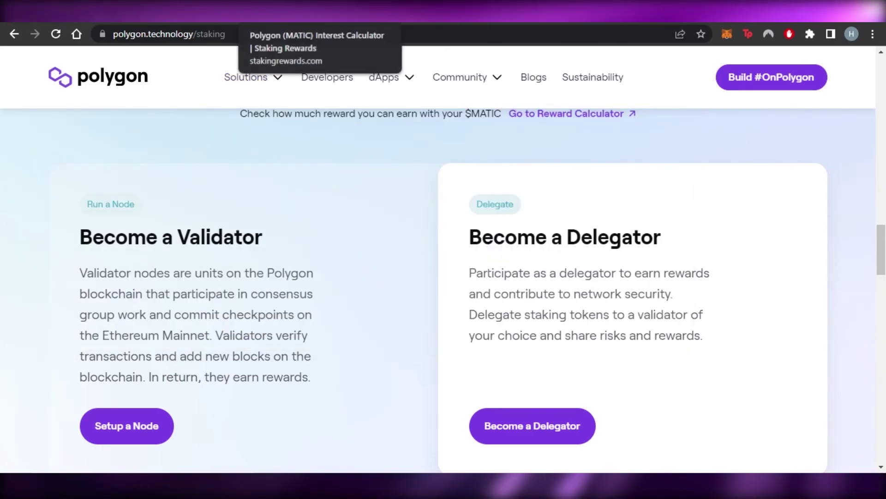
{"action": "left_click", "coordinate": [259, 11]}
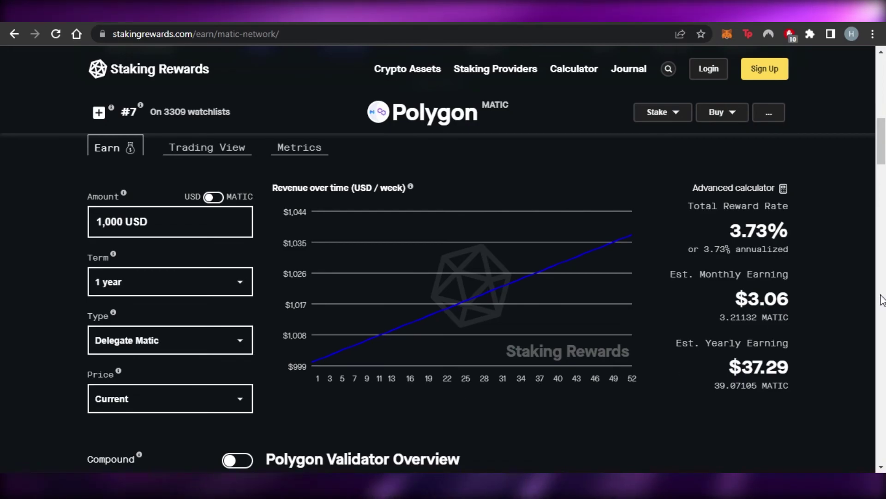
{"action": "scroll", "coordinate": [525, 421], "scroll_direction": "down", "scroll_amount": 1}
{"action": "scroll", "coordinate": [525, 420], "scroll_direction": "down", "scroll_amount": 20}
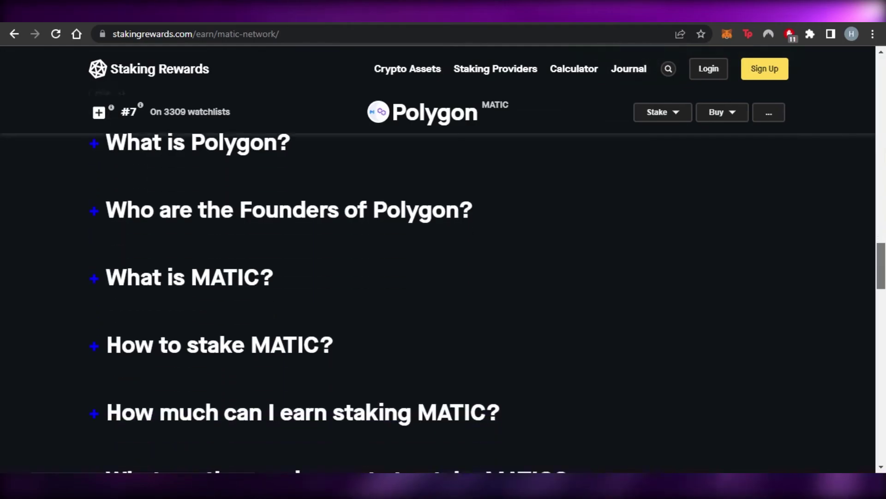
{"action": "scroll", "coordinate": [443, 258], "scroll_direction": "up", "scroll_amount": 20}
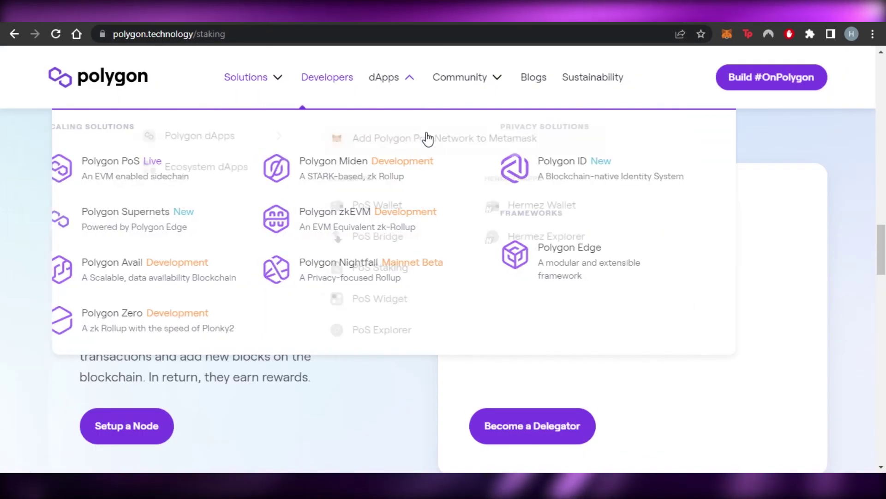
{"action": "scroll", "coordinate": [443, 277], "scroll_direction": "up", "scroll_amount": 10}
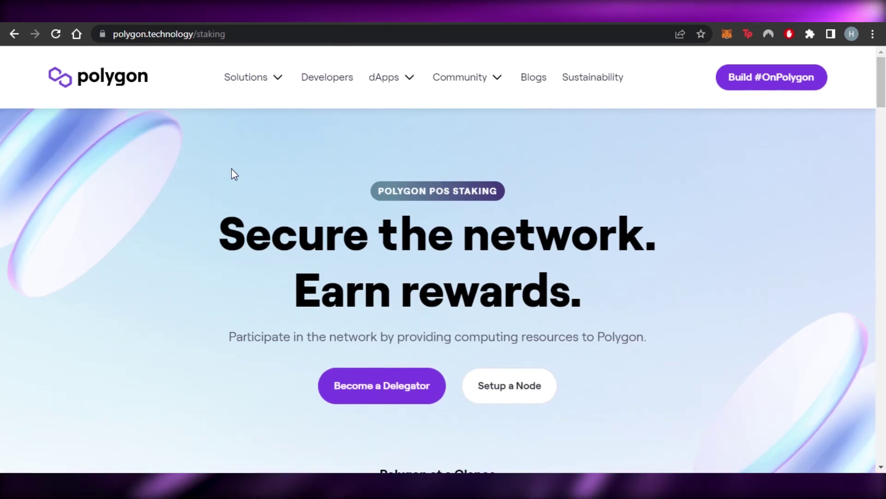
{"action": "scroll", "coordinate": [755, 145], "scroll_direction": "down", "scroll_amount": 8}
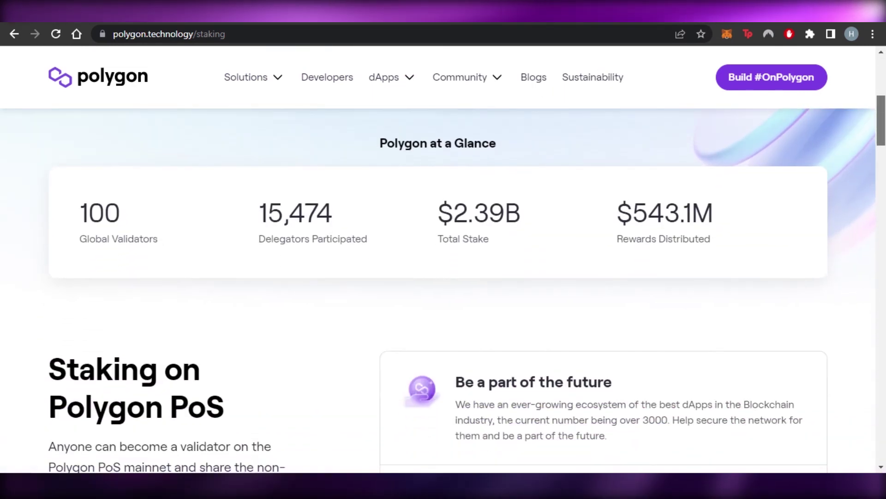
{"action": "scroll", "coordinate": [443, 296], "scroll_direction": "down", "scroll_amount": 15}
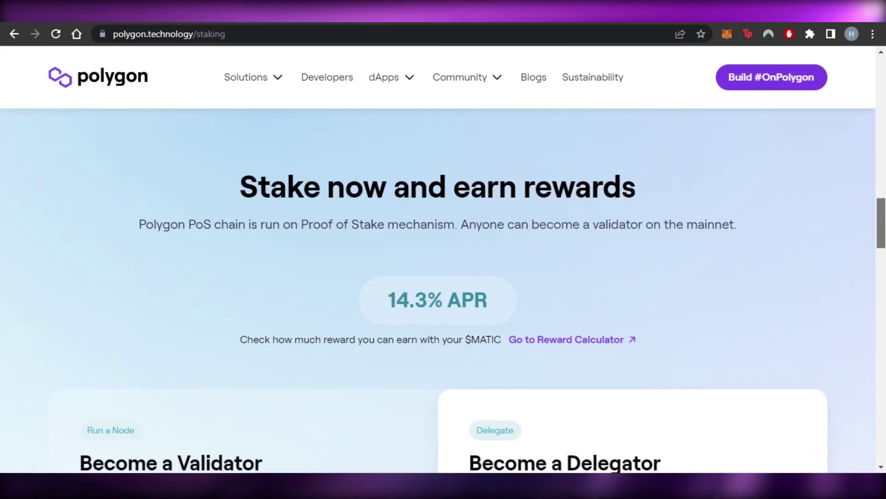
{"action": "scroll", "coordinate": [444, 296], "scroll_direction": "down", "scroll_amount": 10}
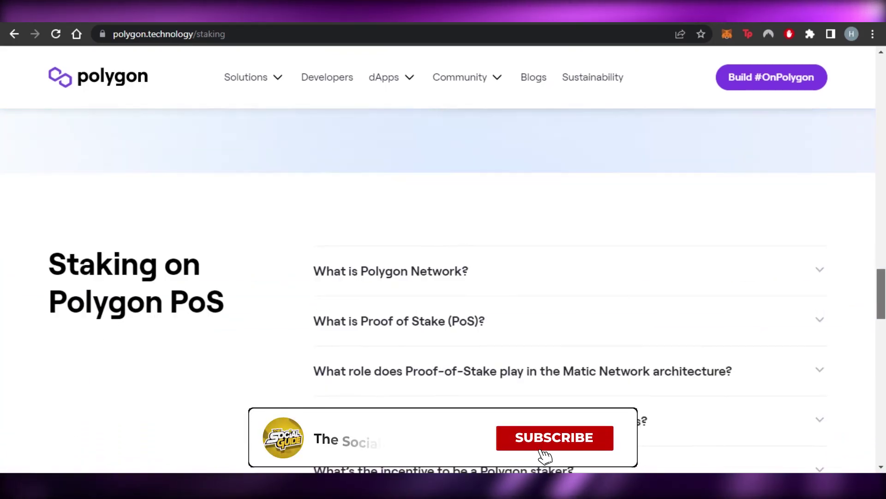
{"action": "scroll", "coordinate": [444, 295], "scroll_direction": "down", "scroll_amount": 5}
{"action": "scroll", "coordinate": [443, 296], "scroll_direction": "up", "scroll_amount": 15}
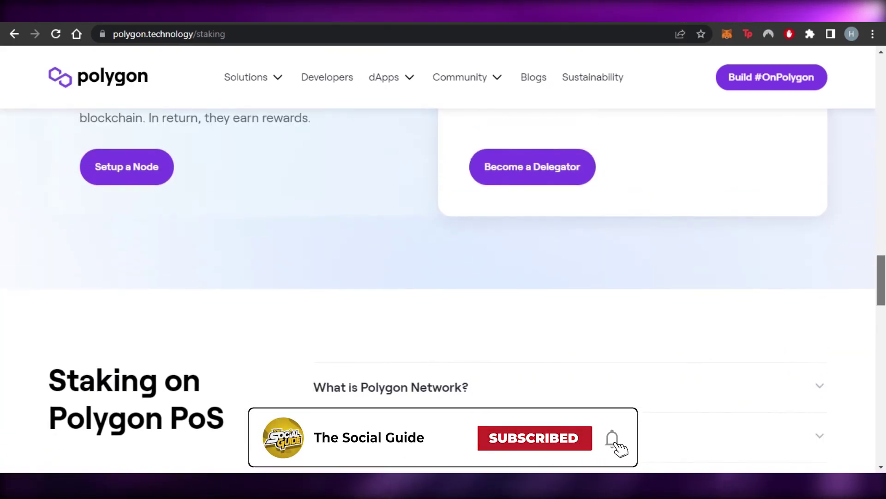
{"action": "scroll", "coordinate": [444, 296], "scroll_direction": "up", "scroll_amount": 10}
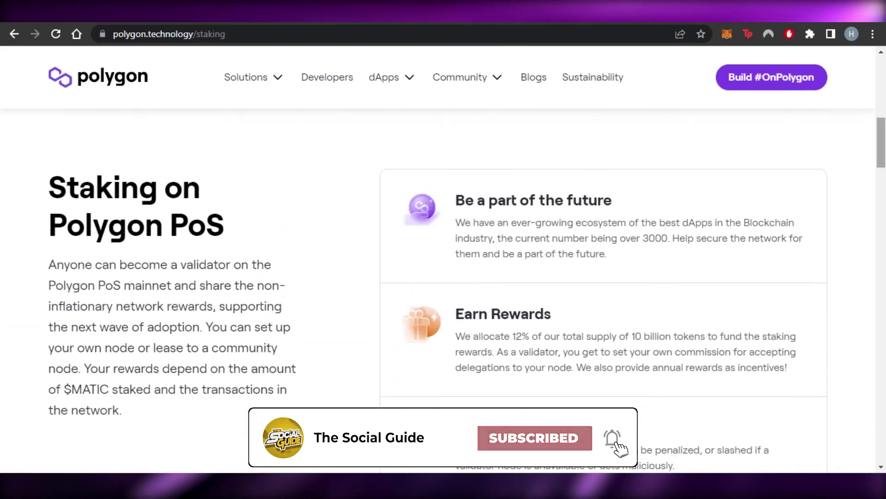
{"action": "scroll", "coordinate": [611, 120], "scroll_direction": "up", "scroll_amount": 5}
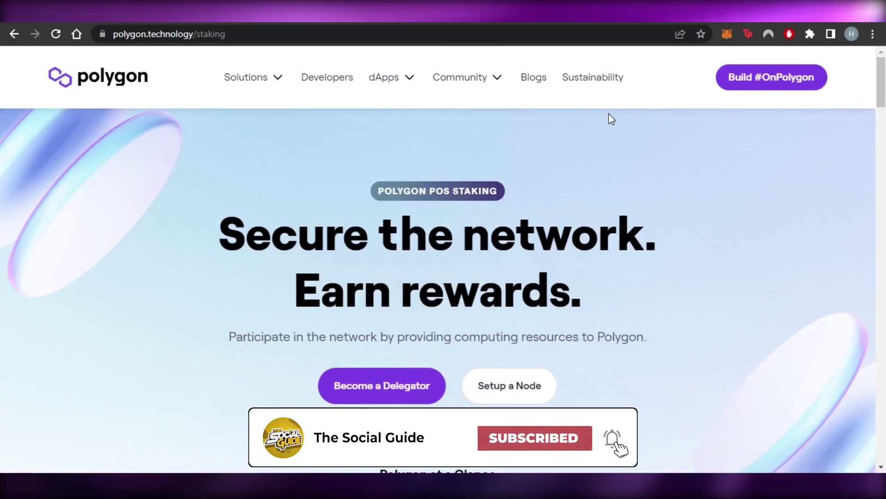